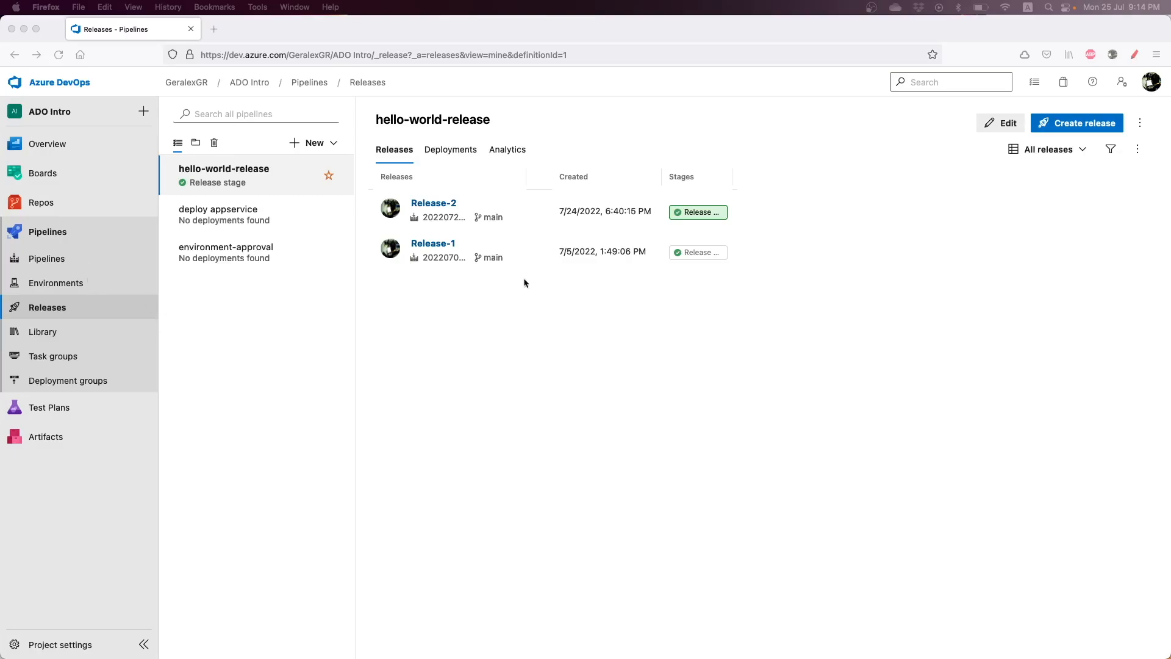
# Mark the Pipelines section and its Pipelines and Releases entries with red pen annotations, and exit the annotation tool
pyautogui.click(1138, 52)
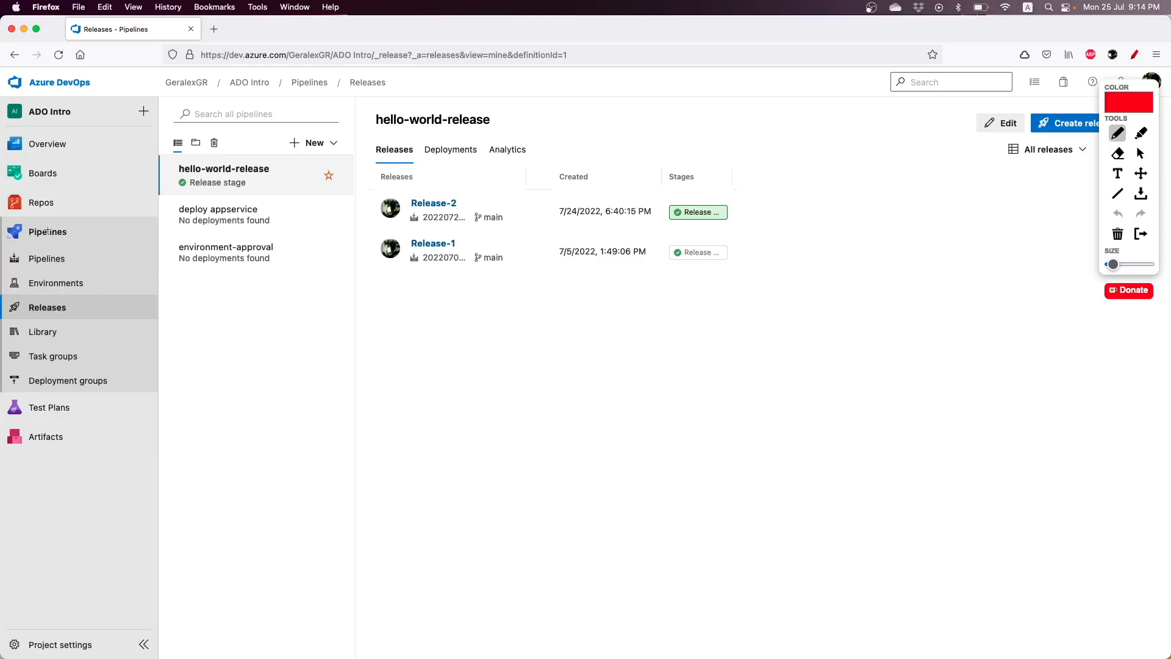
pyautogui.moveTo(83, 218)
pyautogui.mouseDown()
pyautogui.moveTo(5, 231)
pyautogui.moveTo(91, 227)
pyautogui.moveTo(61, 217)
pyautogui.mouseUp()
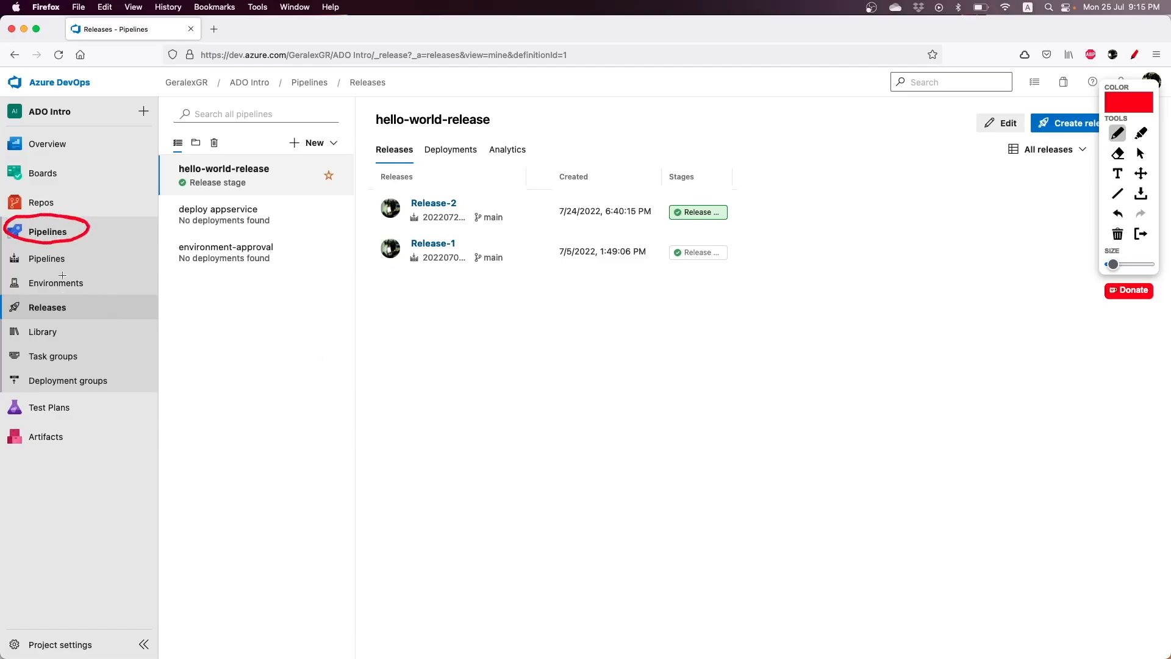
pyautogui.moveTo(11, 319); pyautogui.dragTo(99, 318)
pyautogui.moveTo(128, 237)
pyautogui.mouseDown()
pyautogui.moveTo(97, 256)
pyautogui.moveTo(130, 257)
pyautogui.mouseUp()
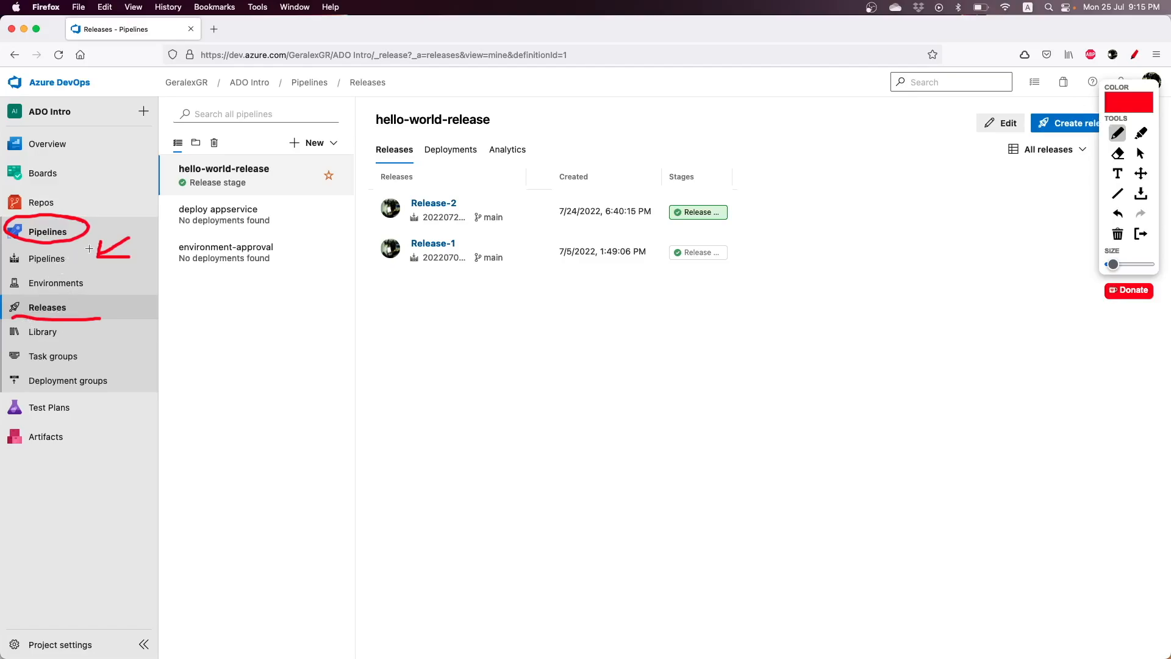
pyautogui.moveTo(93, 240)
pyautogui.mouseDown()
pyautogui.moveTo(79, 250)
pyautogui.moveTo(122, 258)
pyautogui.mouseUp()
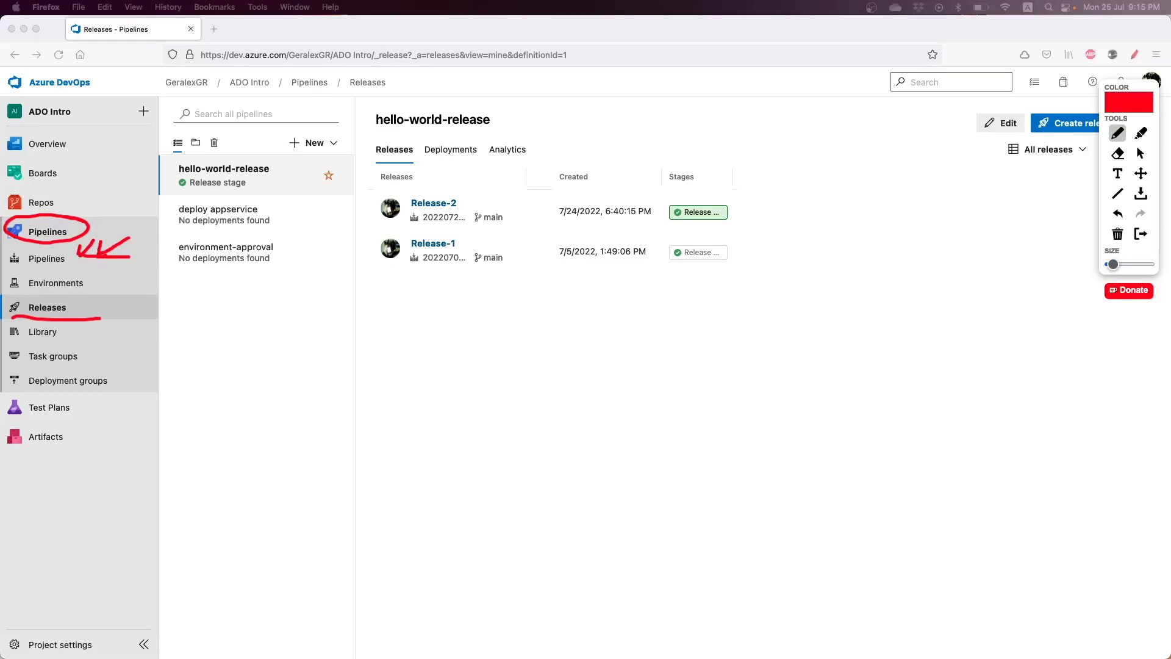
pyautogui.click(1140, 234)
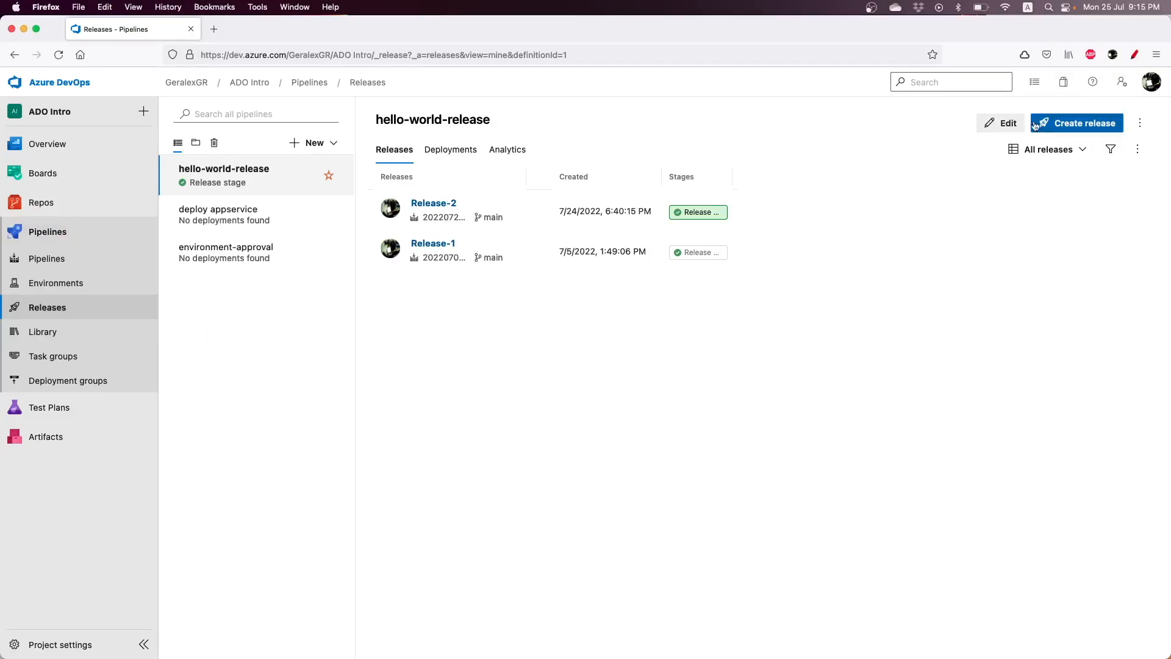
# Create a new release pipeline whose first stage starts from an empty job
pyautogui.click(314, 143)
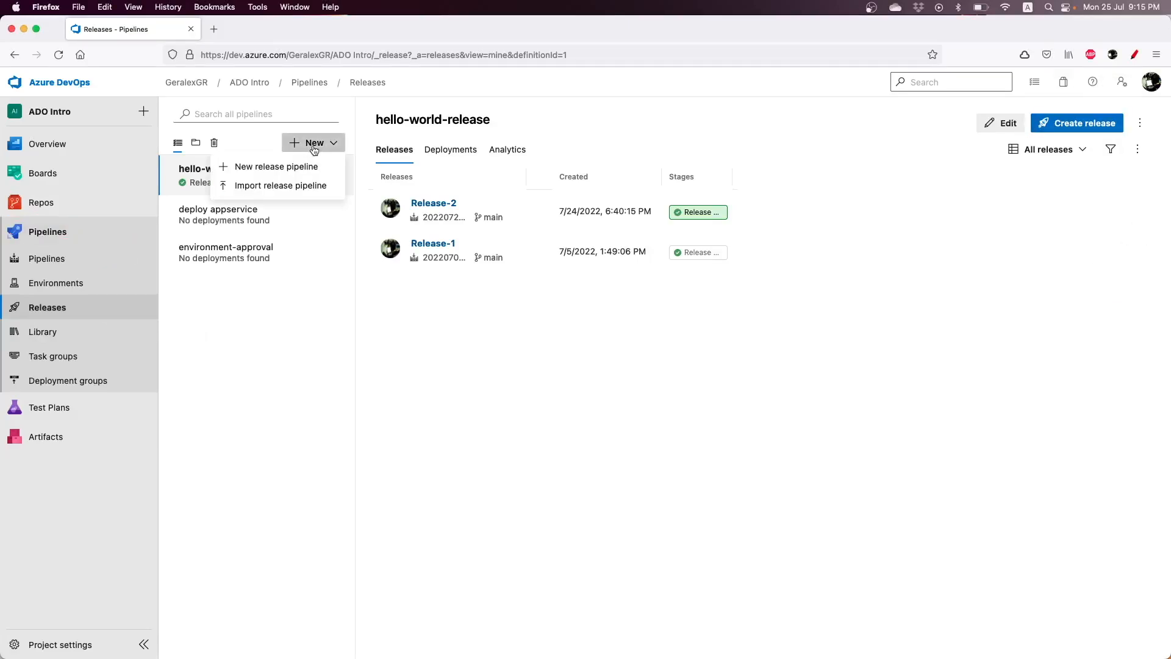
pyautogui.click(266, 168)
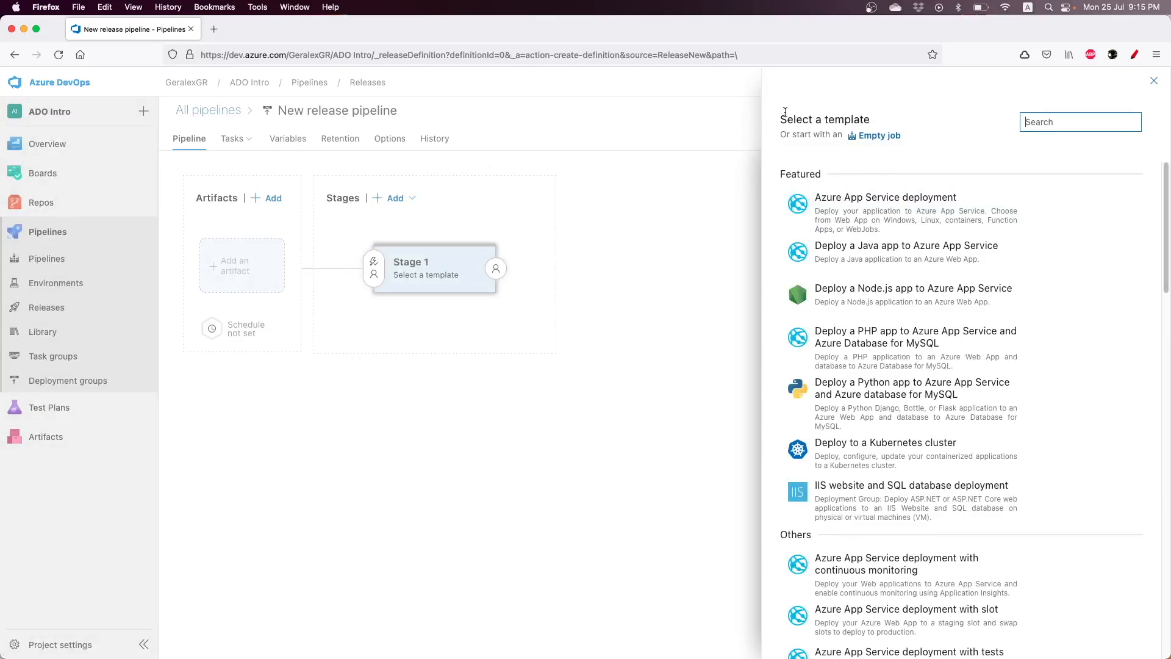
pyautogui.moveTo(831, 204)
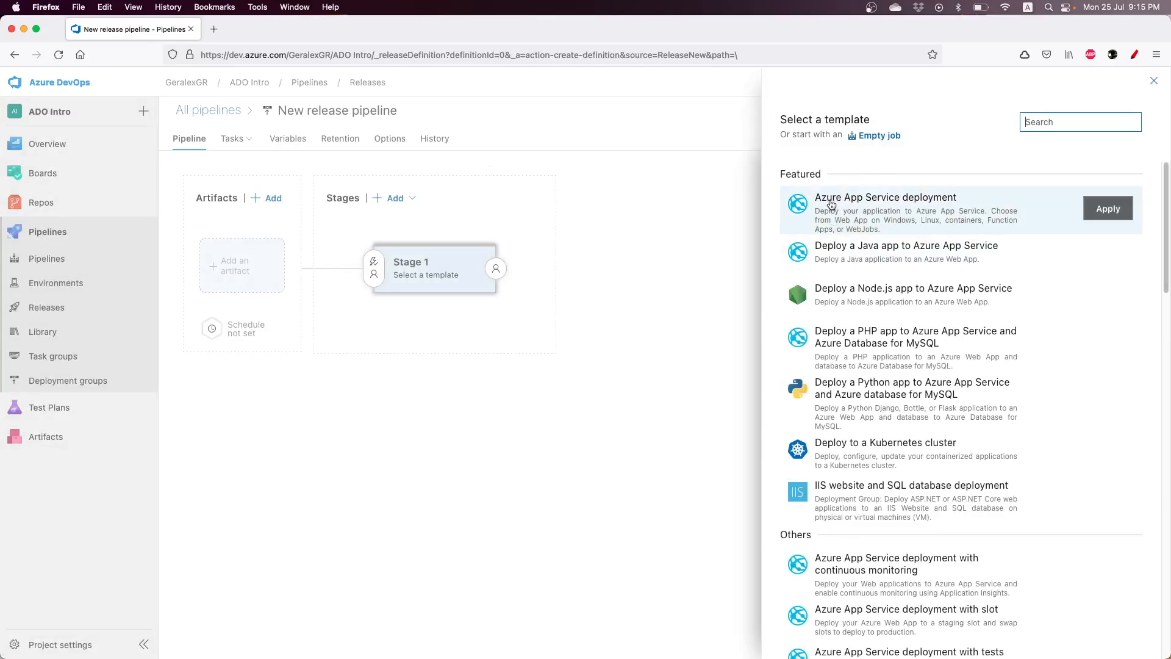
pyautogui.scroll(-2, 873, 289)
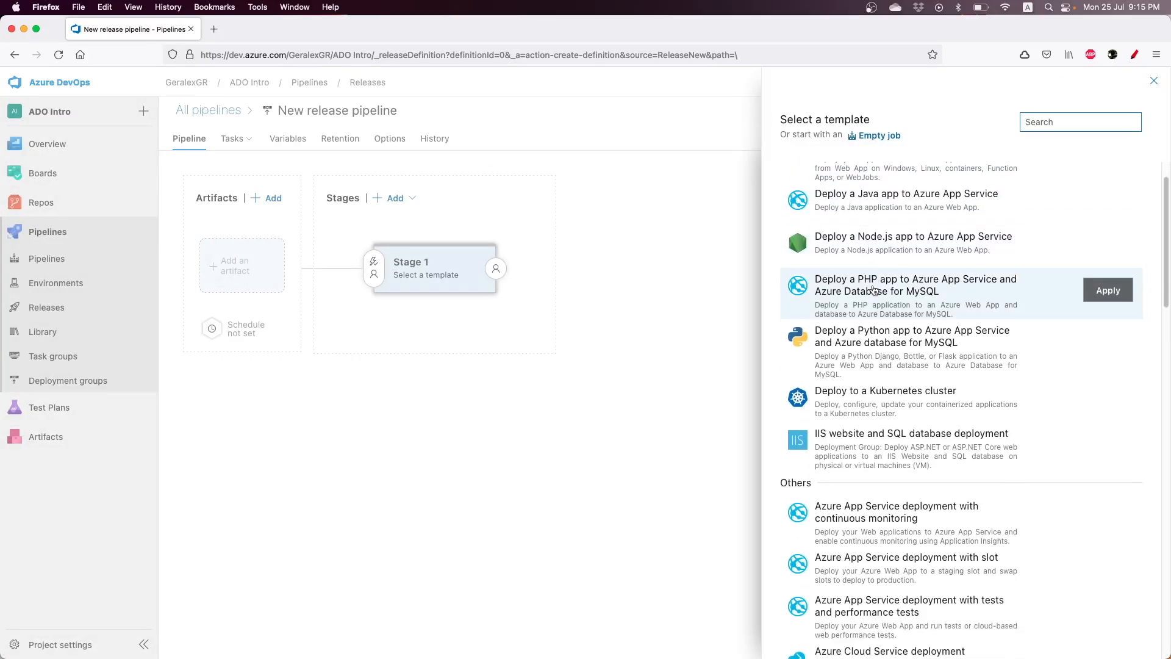
pyautogui.scroll(-10, 879, 293)
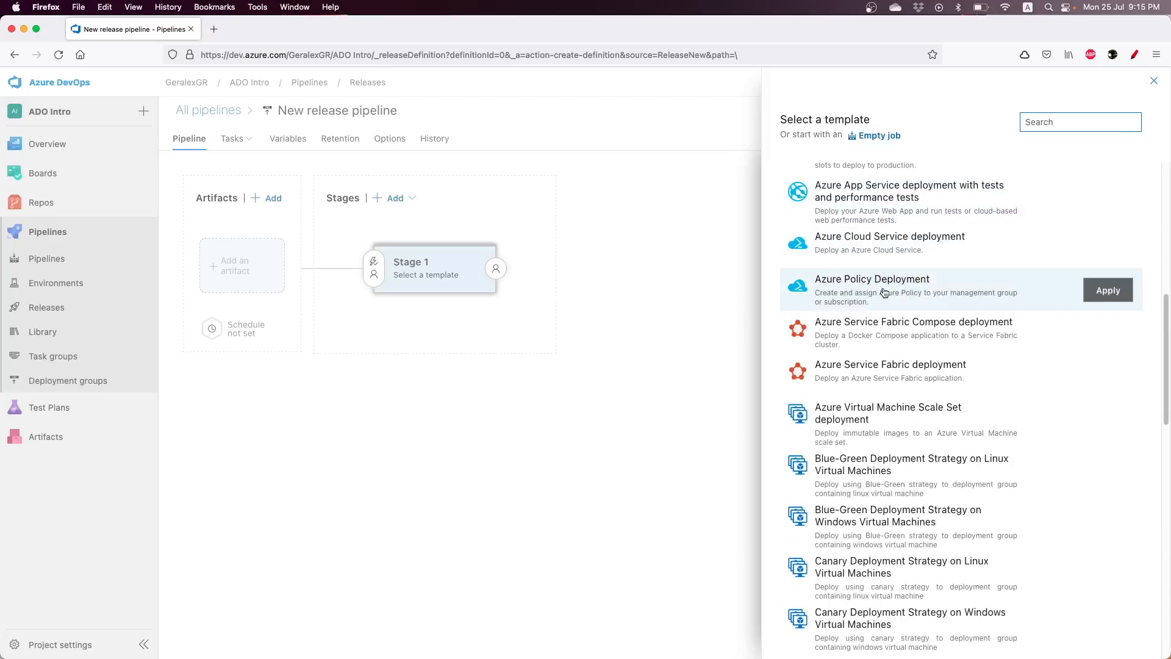
pyautogui.scroll(11, 884, 303)
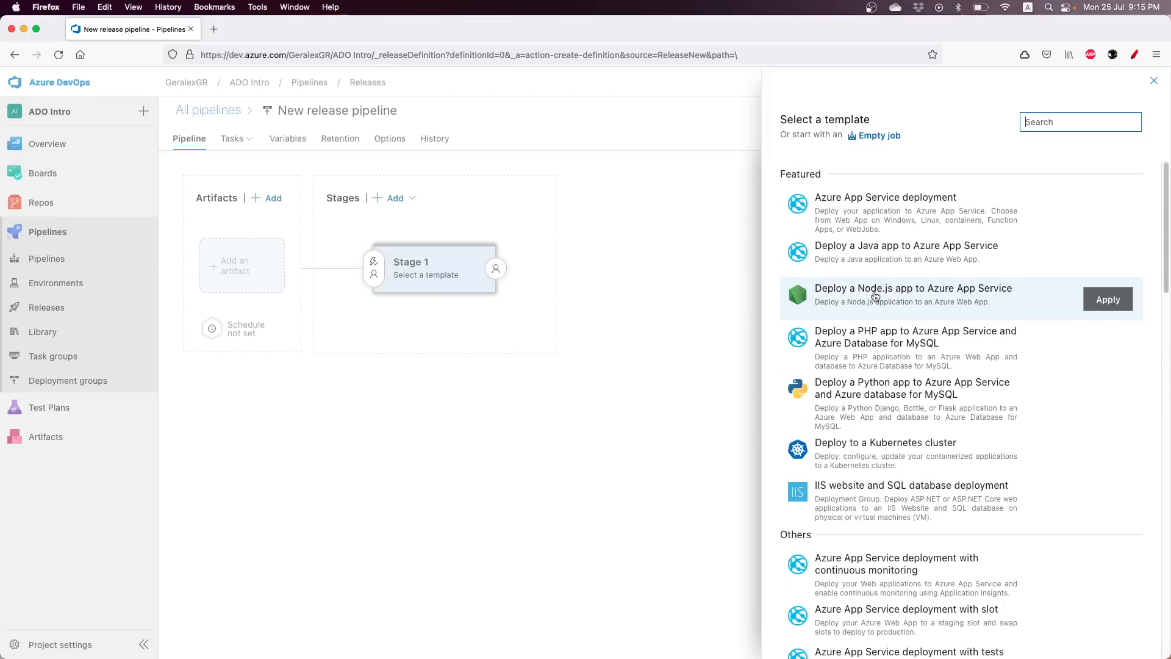
pyautogui.click(876, 137)
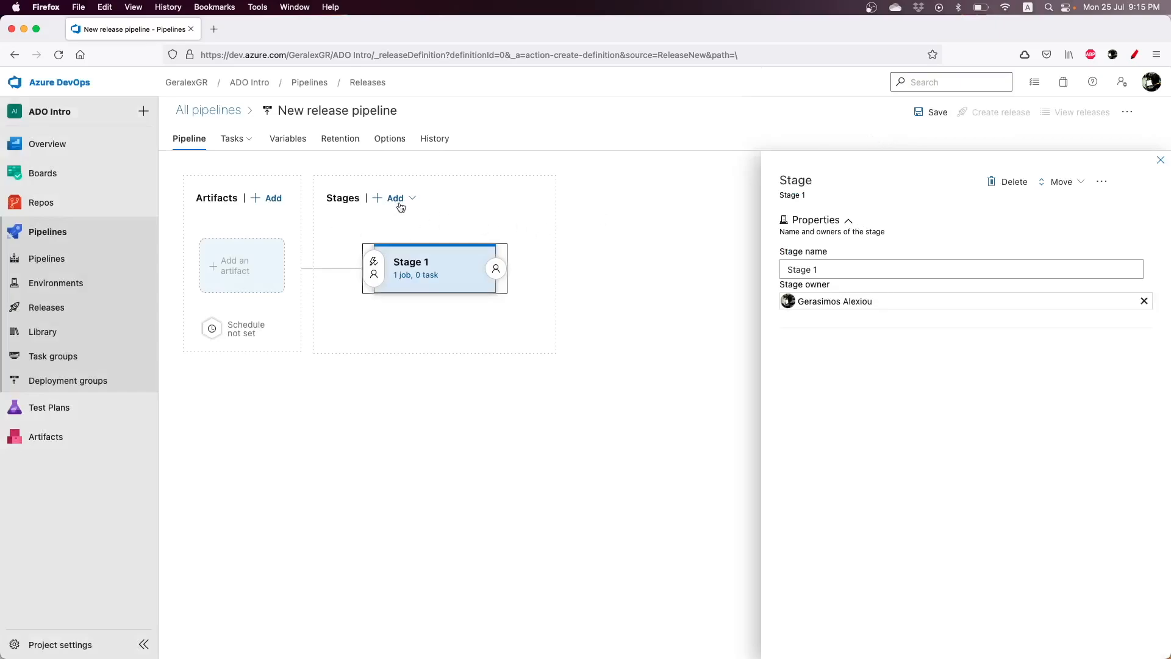
# Rename the first stage Dev and close its properties
pyautogui.moveTo(441, 266)
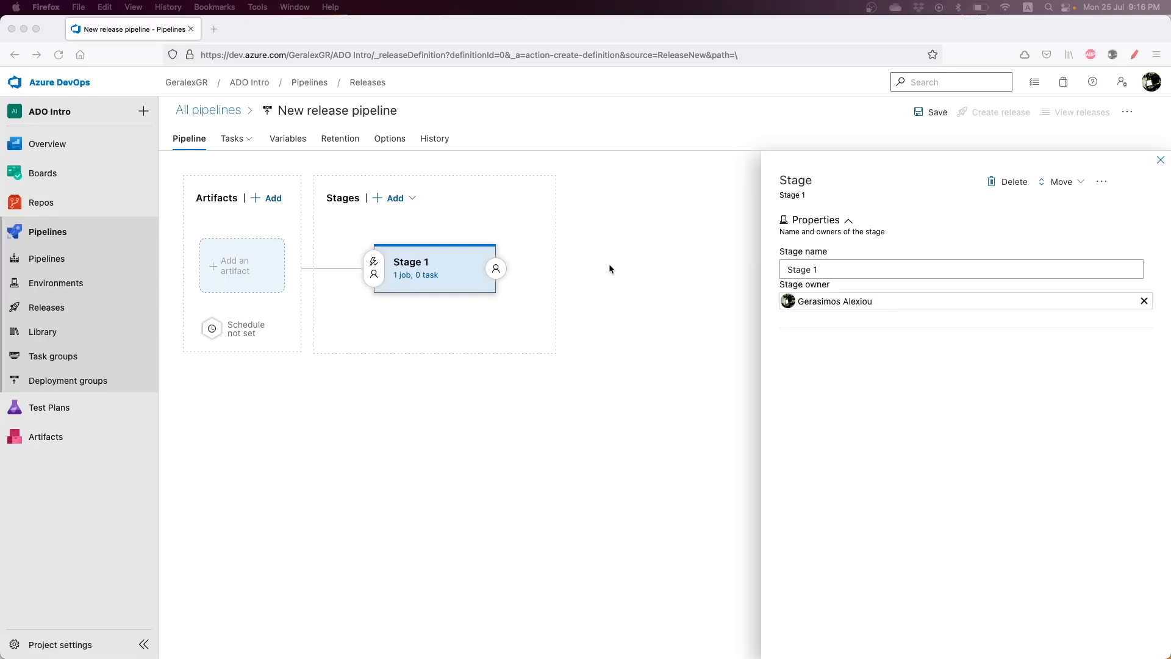
pyautogui.click(915, 269)
pyautogui.moveTo(915, 269); pyautogui.dragTo(774, 269)
pyautogui.write('Dev')
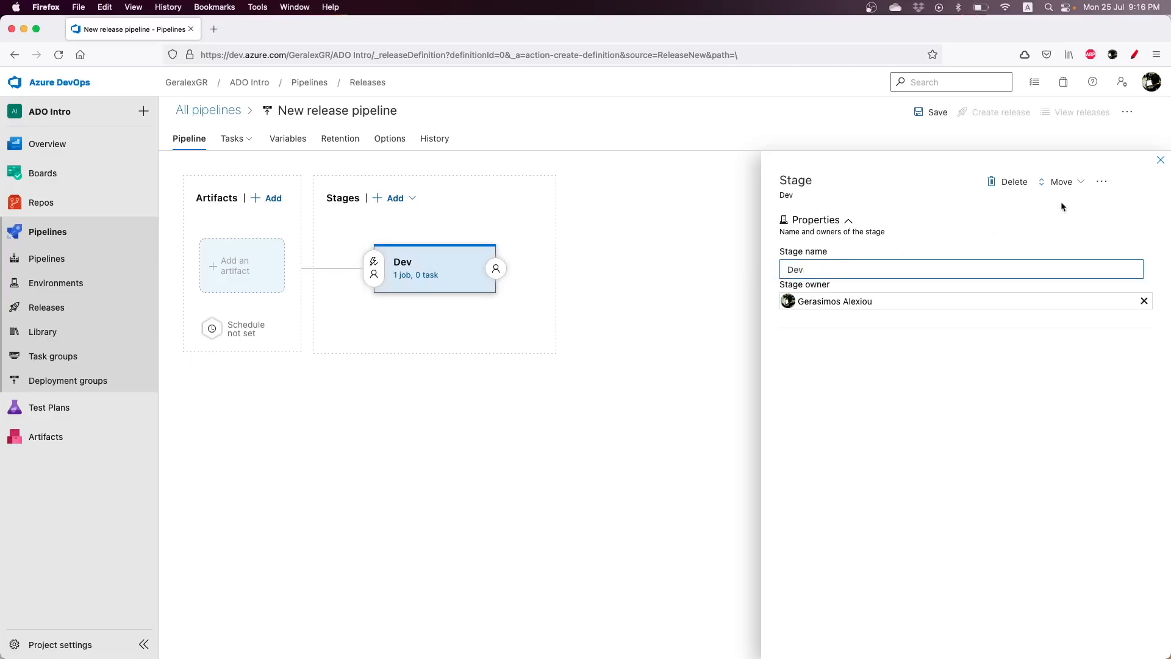
pyautogui.click(1161, 160)
# Add a stage after Dev based on an empty job and name it QA
pyautogui.moveTo(462, 308)
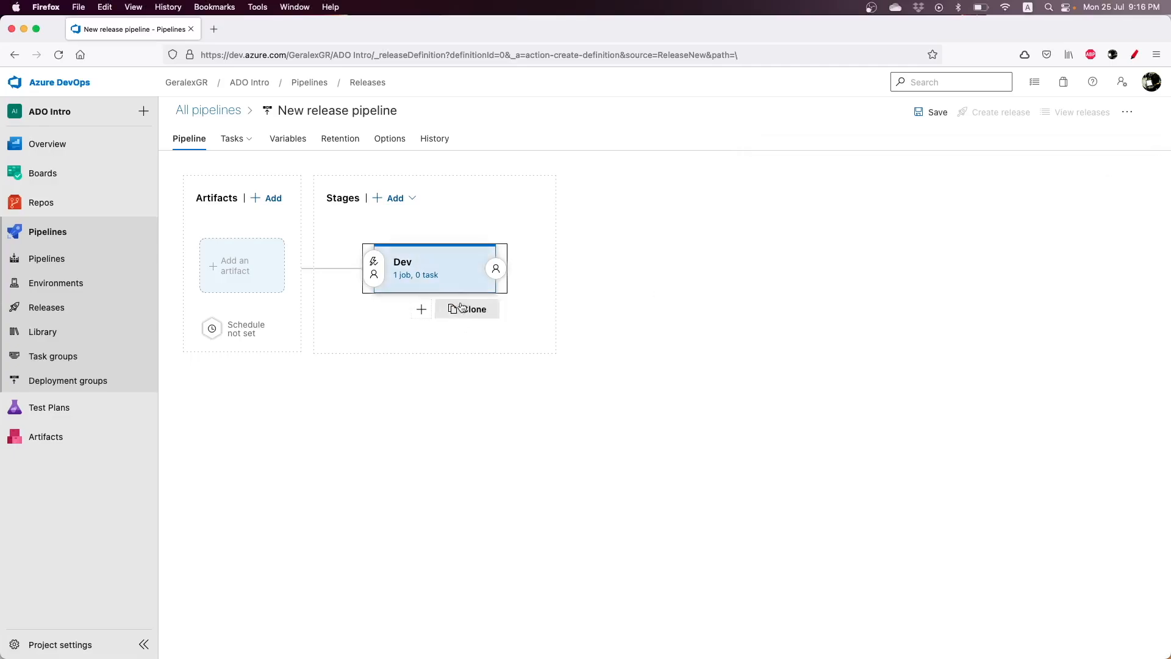
pyautogui.click(415, 309)
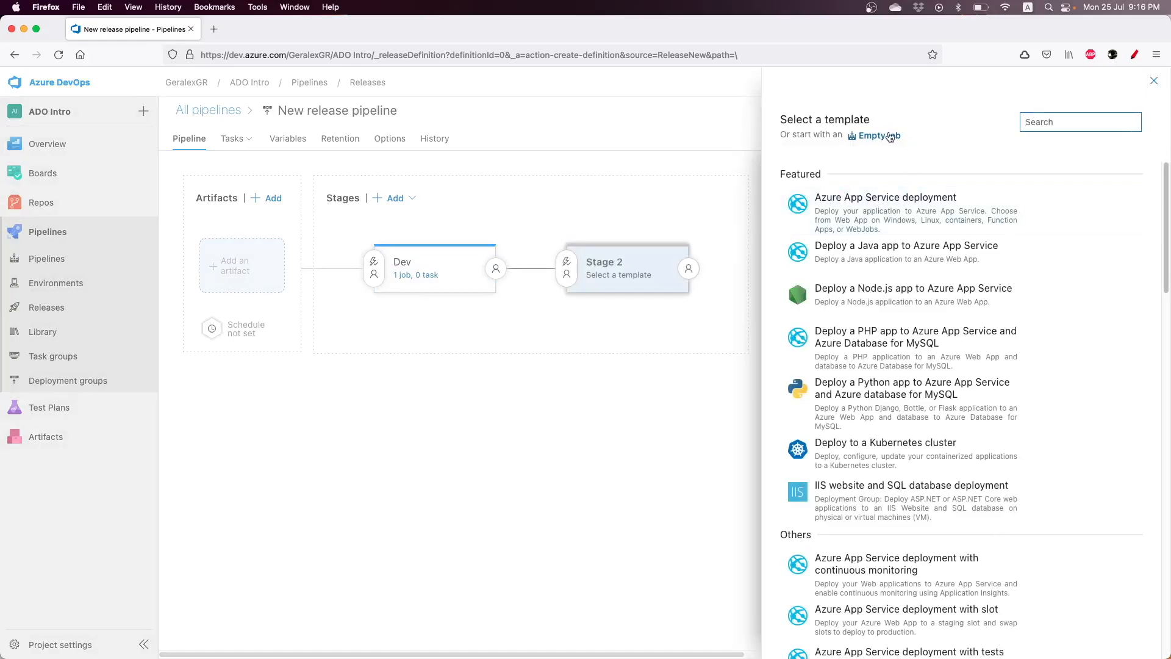
pyautogui.click(879, 136)
pyautogui.tripleClick(814, 271)
pyautogui.write('QA')
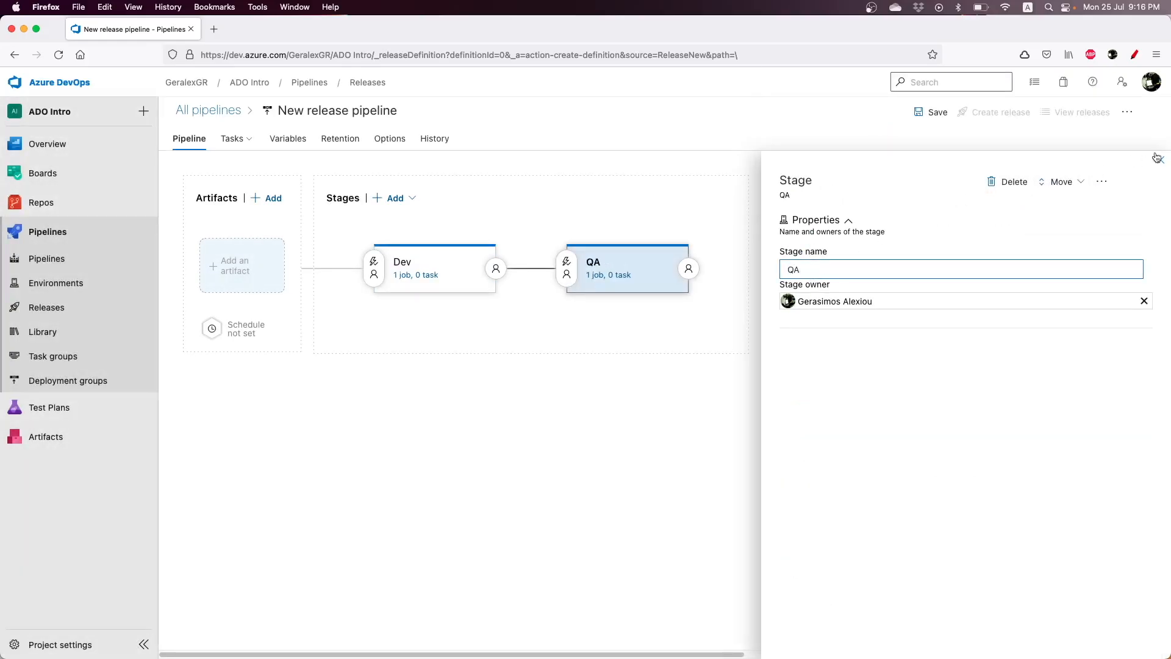
pyautogui.click(1160, 160)
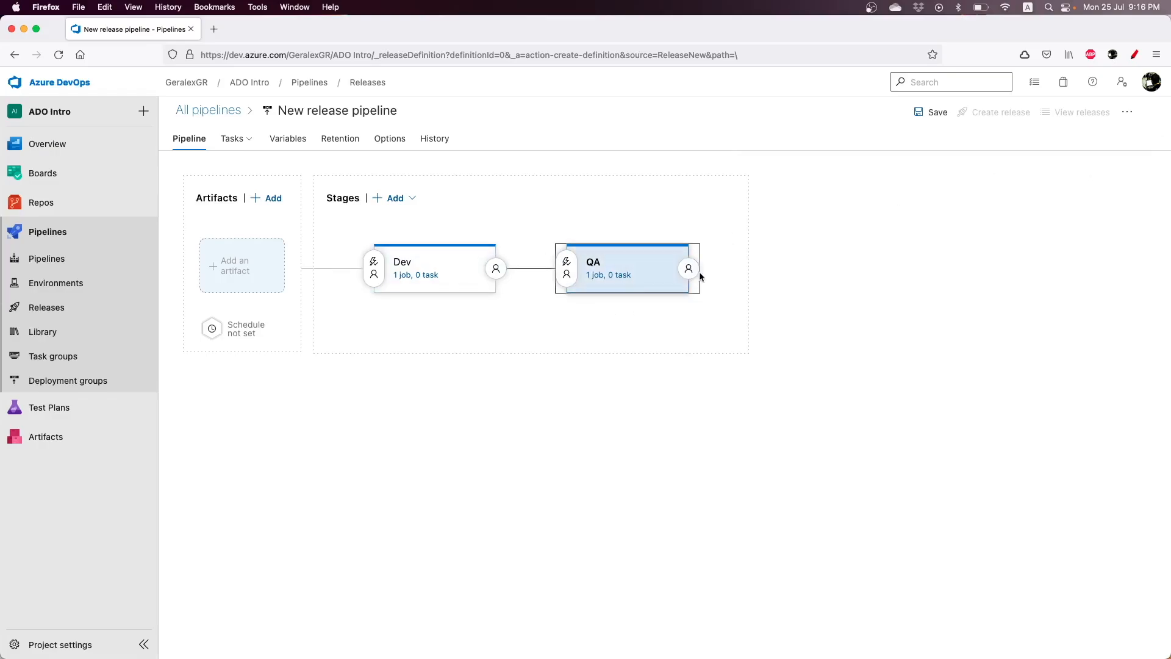
# Add a stage after QA based on an empty job and name it Production
pyautogui.click(610, 310)
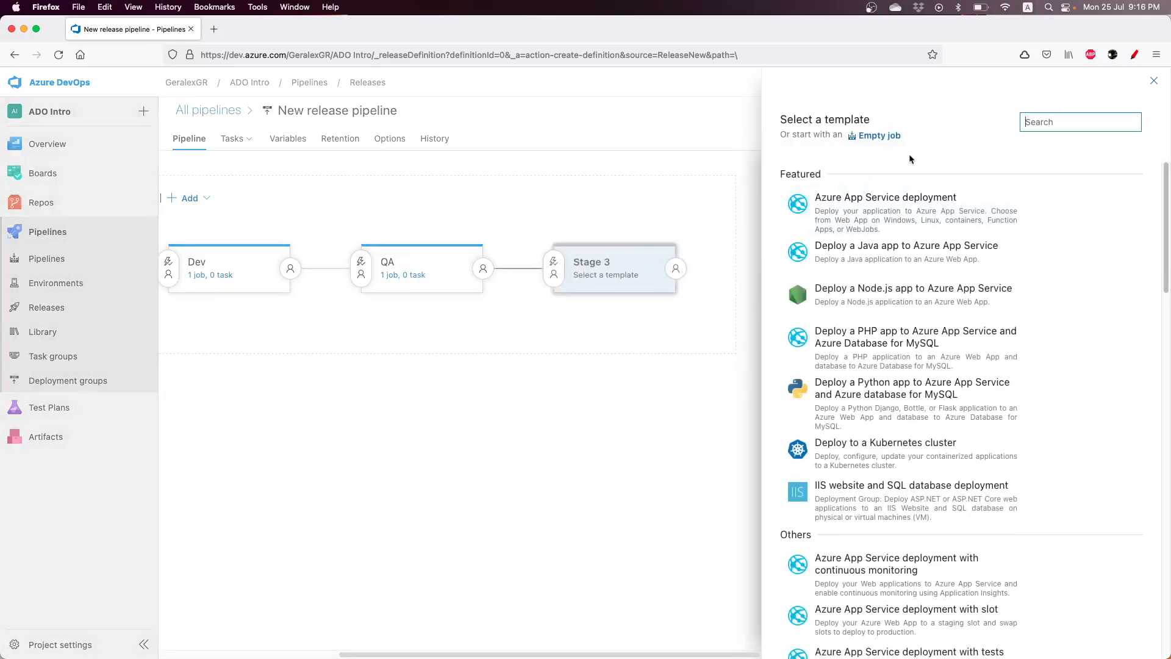
pyautogui.click(894, 139)
pyautogui.tripleClick(834, 276)
pyautogui.write('Production')
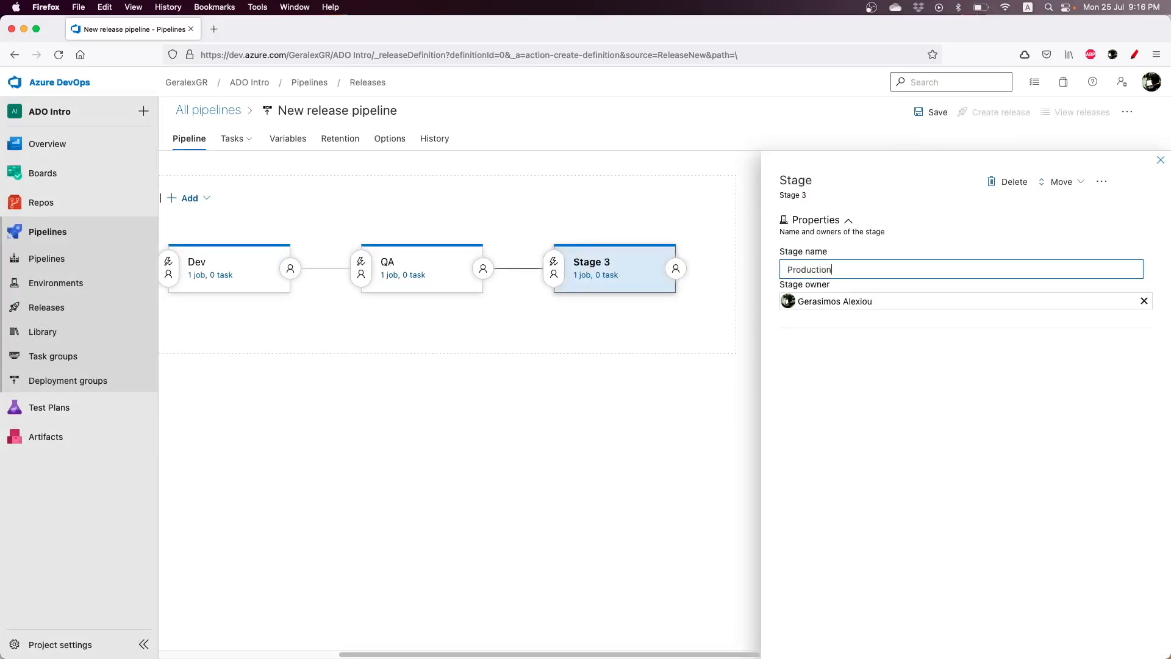
pyautogui.click(1160, 160)
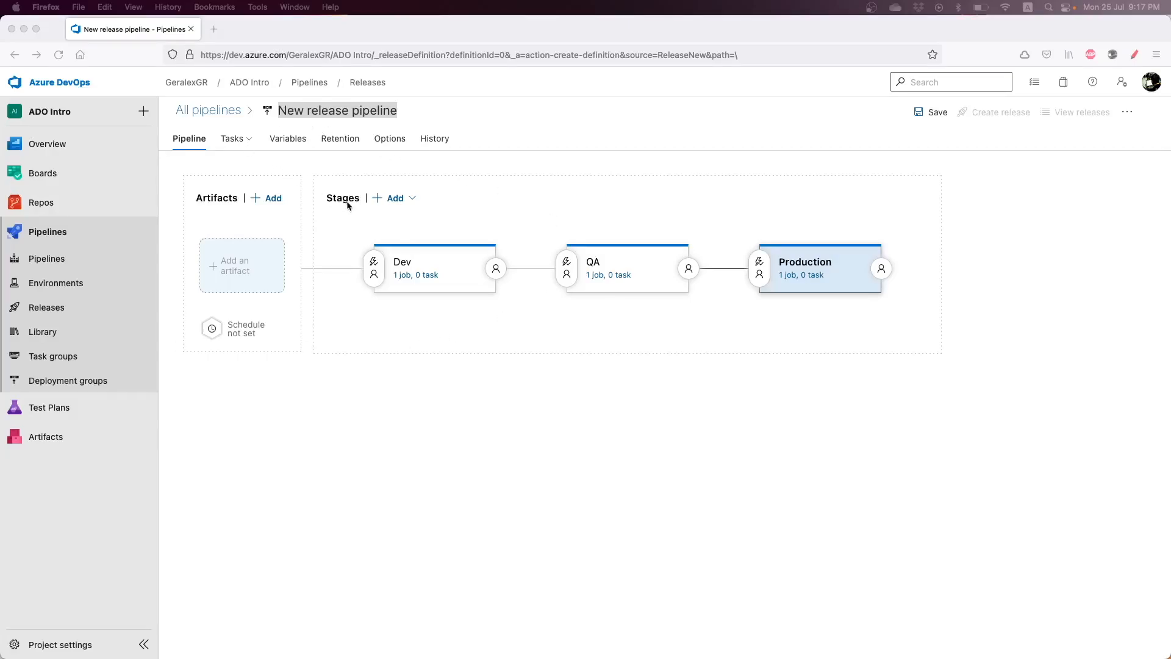
# Examine the release pipeline's variables, variable groups, retention settings per stage, and general options including the release name format
pyautogui.click(285, 142)
pyautogui.click(289, 142)
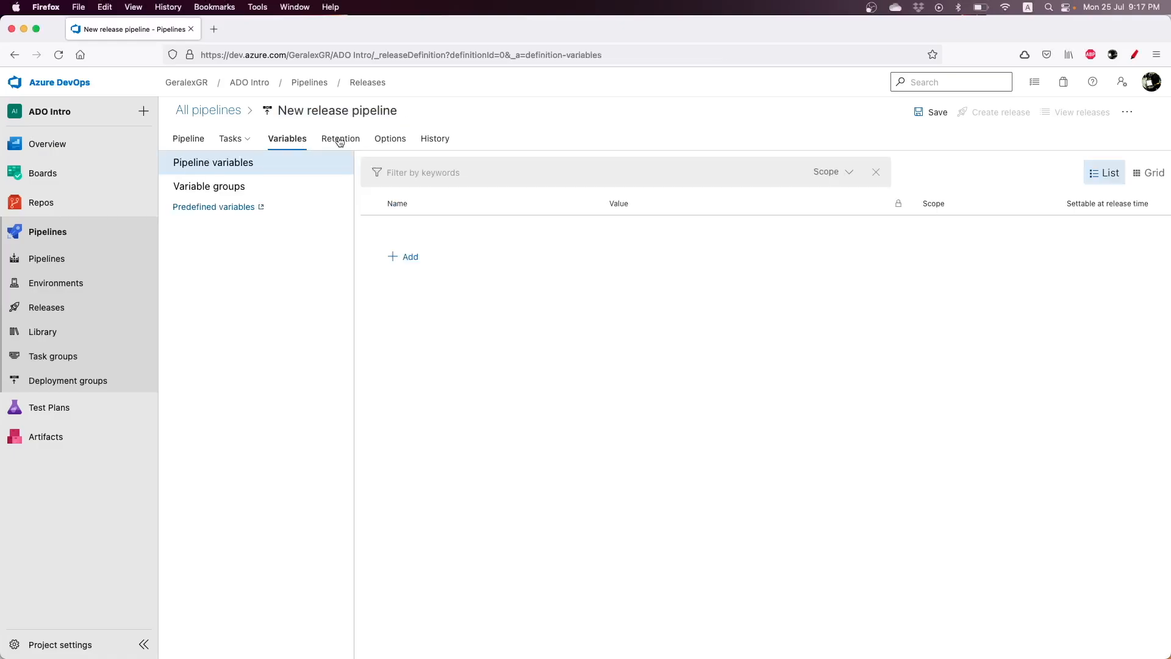
pyautogui.click(339, 140)
pyautogui.click(395, 140)
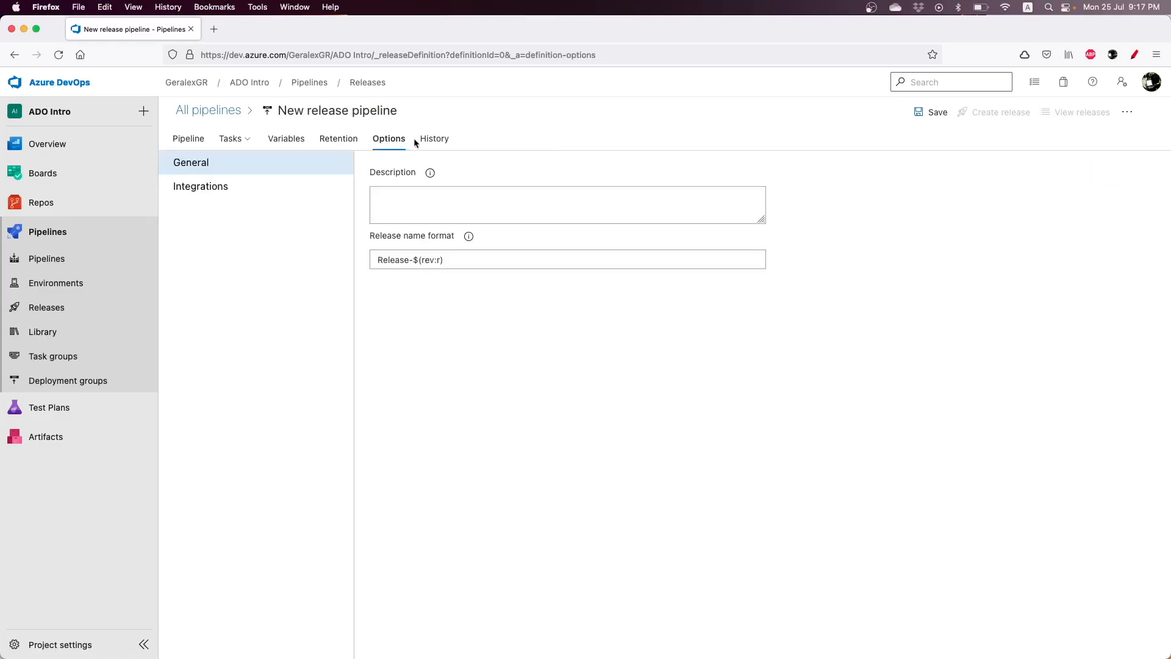
pyautogui.click(287, 142)
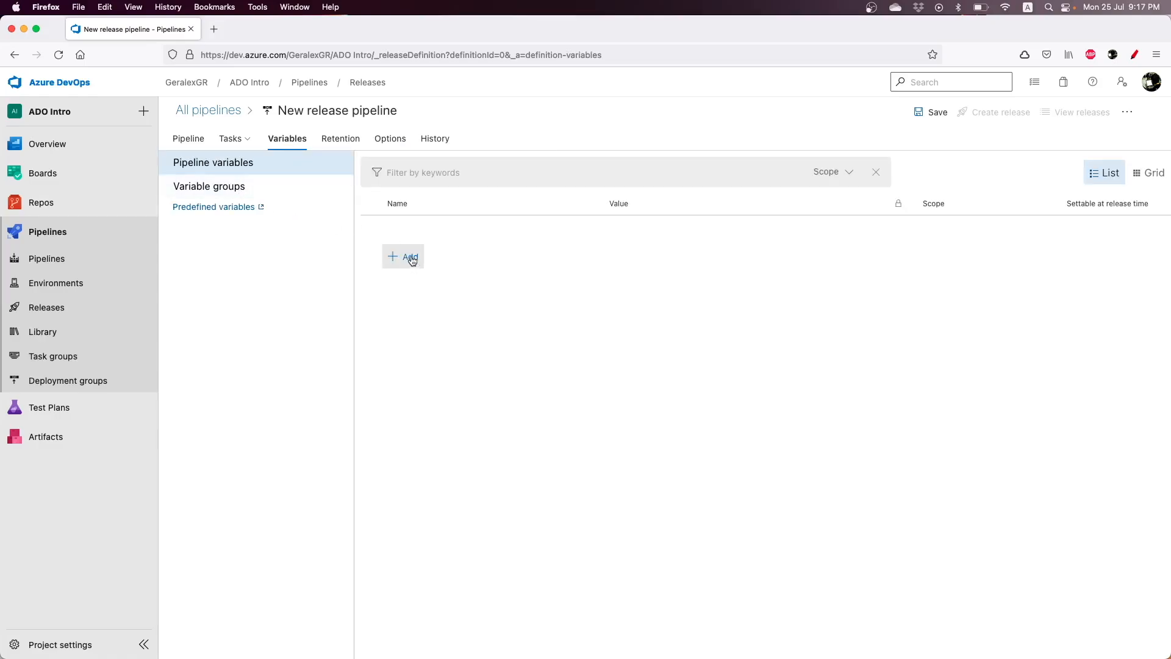
pyautogui.click(263, 189)
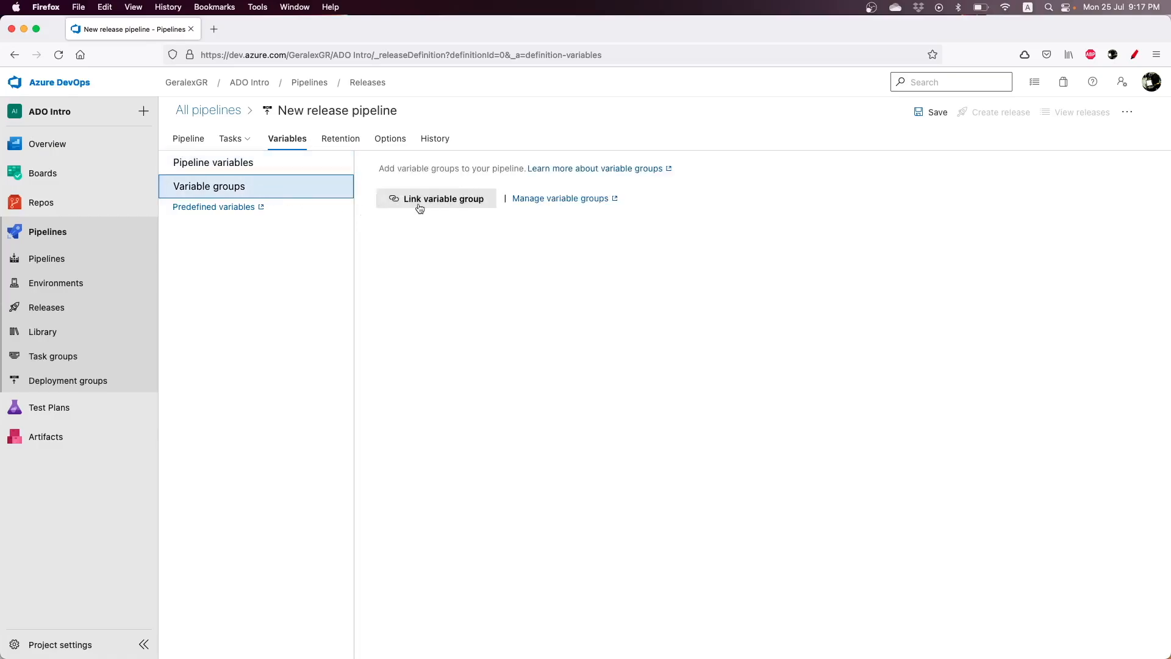
pyautogui.click(332, 139)
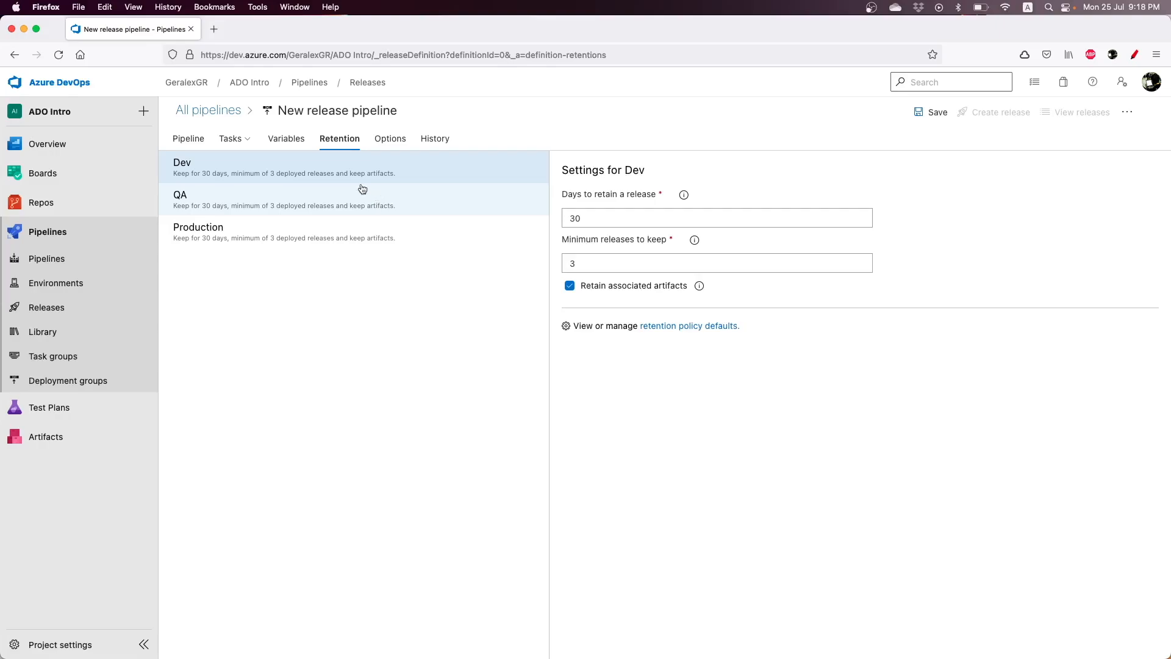
pyautogui.click(393, 140)
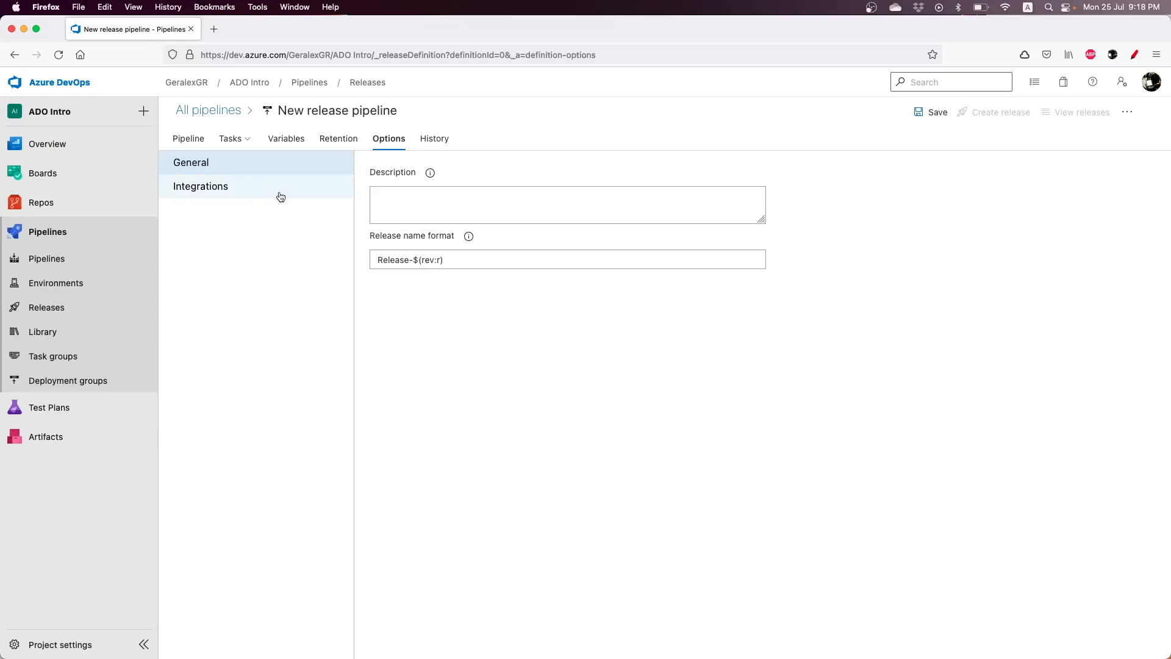
pyautogui.doubleClick(395, 260)
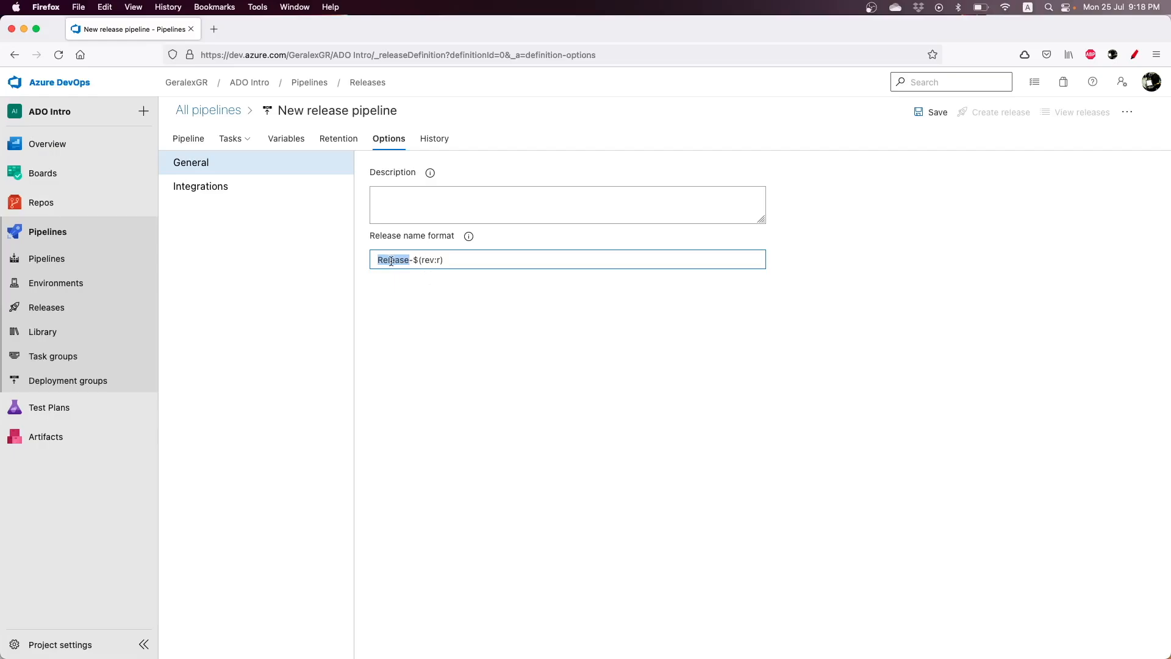
# Review the pre-deployment conditions of the Dev stage and close them
pyautogui.click(191, 142)
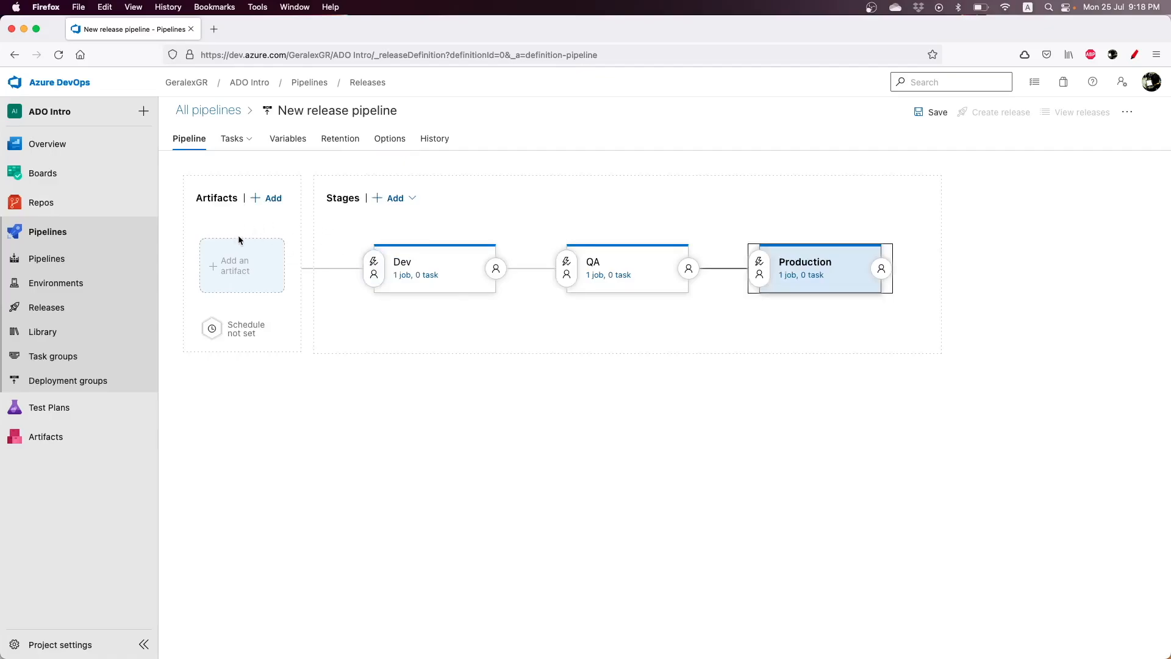
pyautogui.click(374, 264)
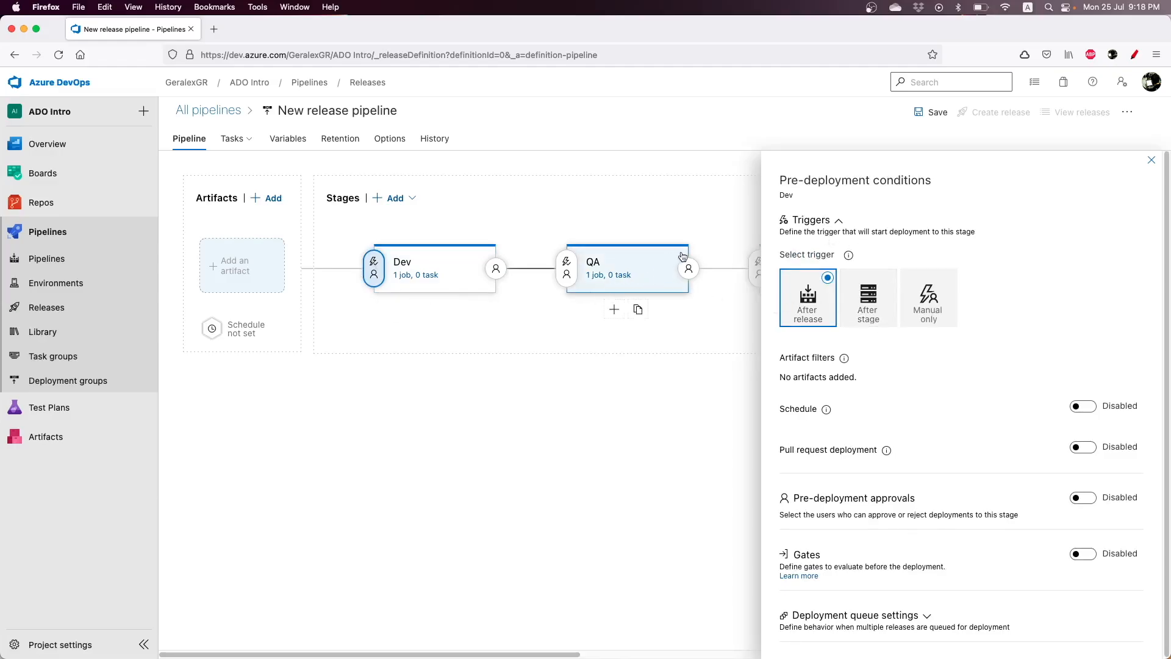
pyautogui.click(1150, 161)
# Explore the available artifact source types, including Build, Azure Repos and the additional artifact types
pyautogui.click(244, 268)
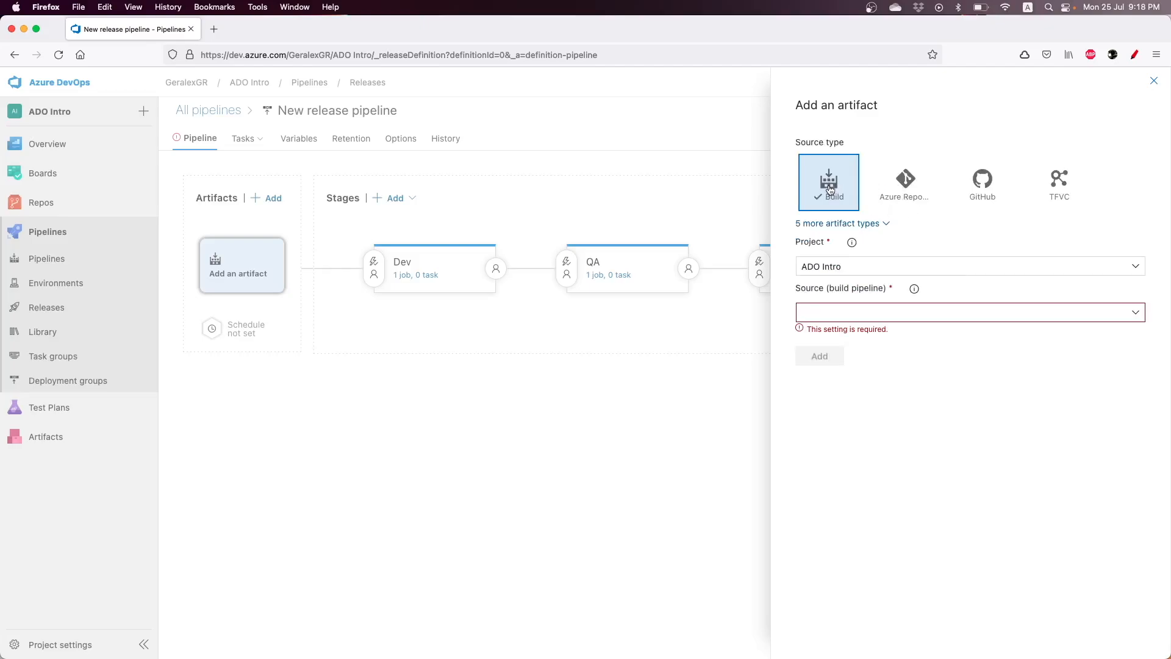
pyautogui.click(908, 186)
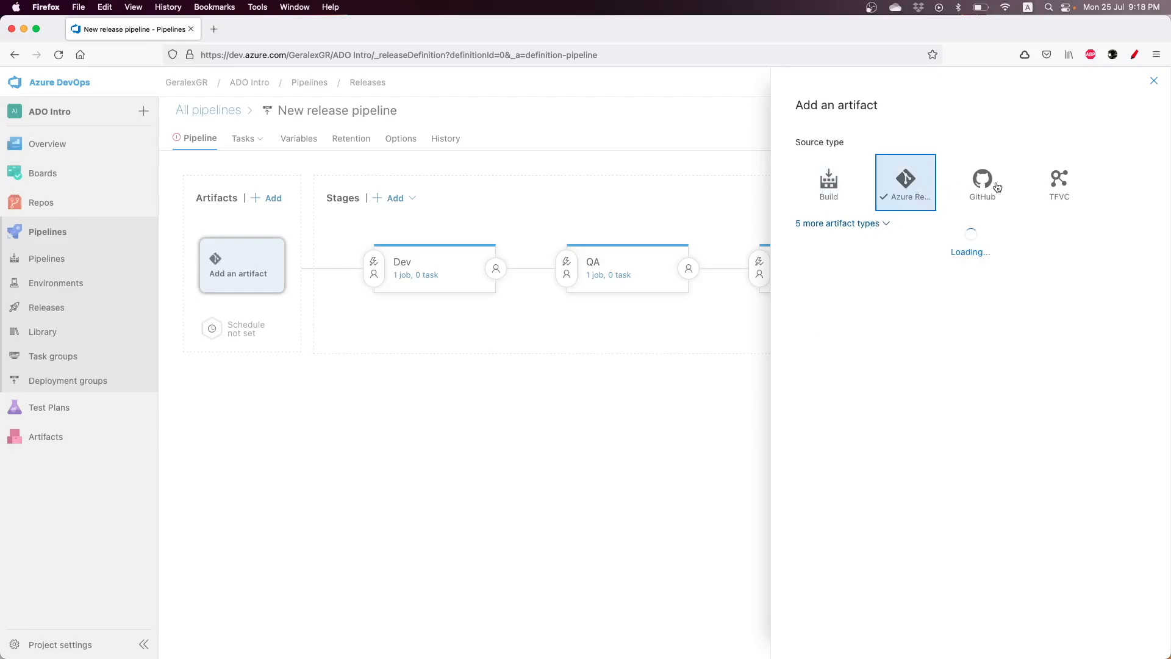
pyautogui.click(846, 194)
pyautogui.click(848, 224)
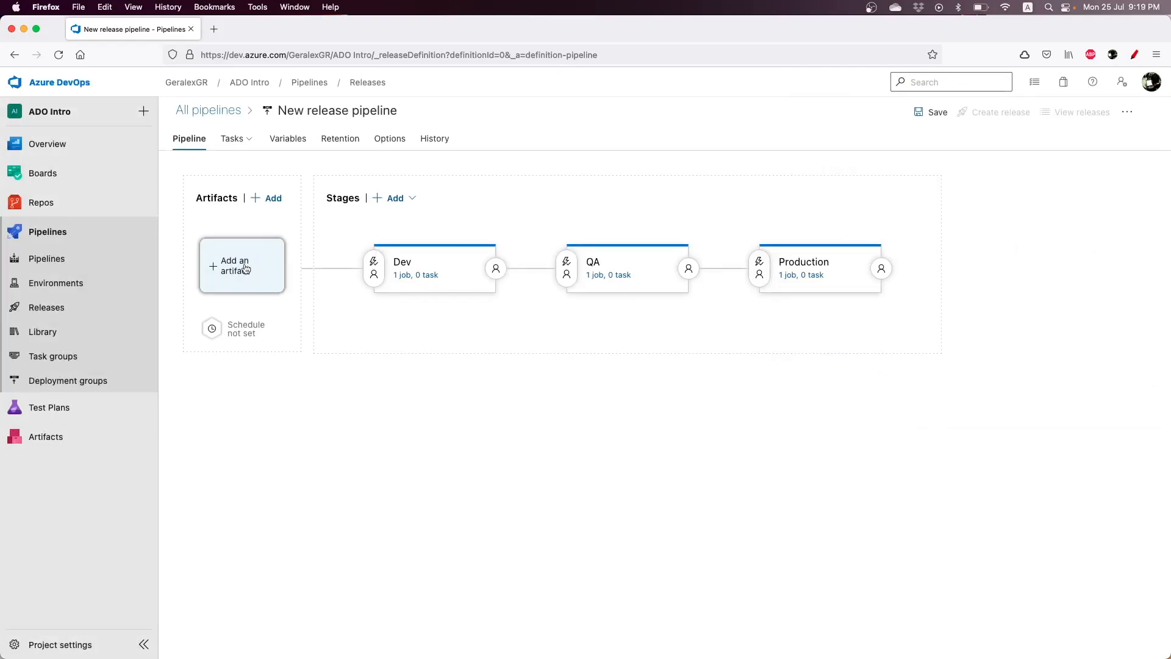
# Add a Build artifact from the ADO Intro project with build-dotnet as its source pipeline
pyautogui.click(245, 268)
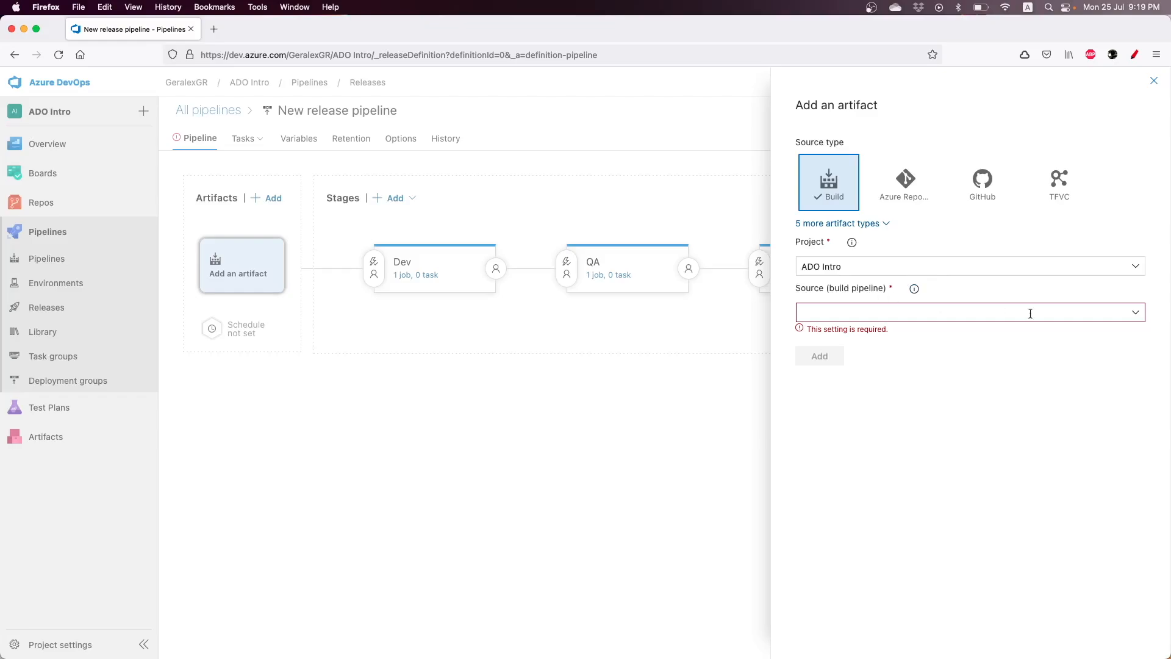
pyautogui.click(1134, 313)
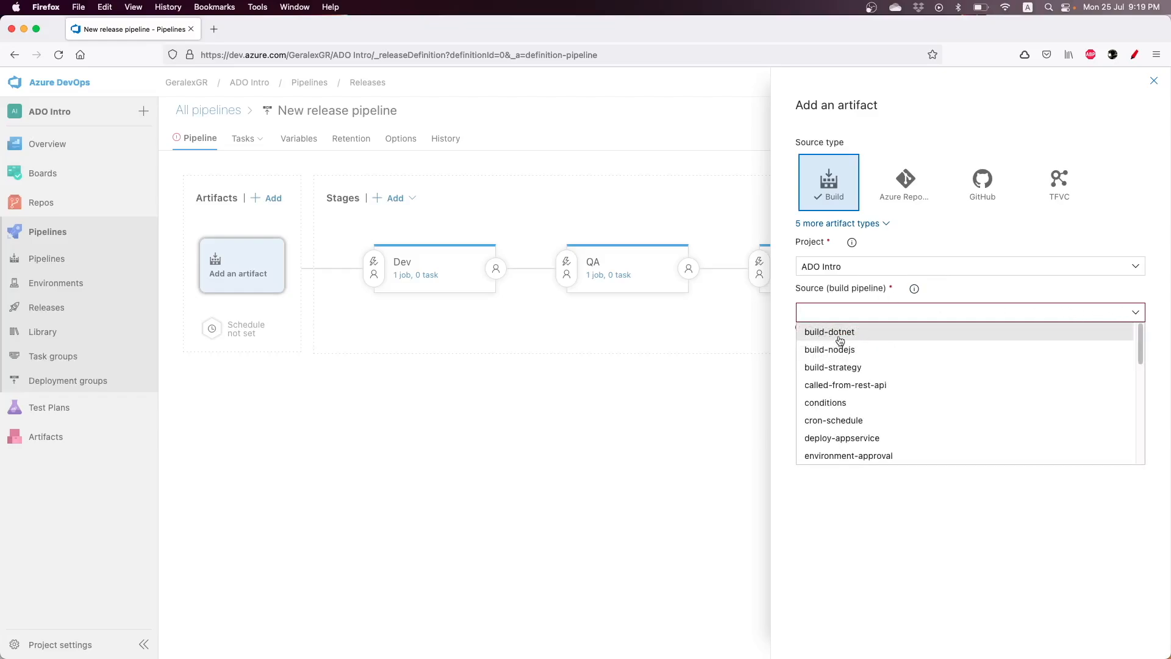
pyautogui.click(839, 339)
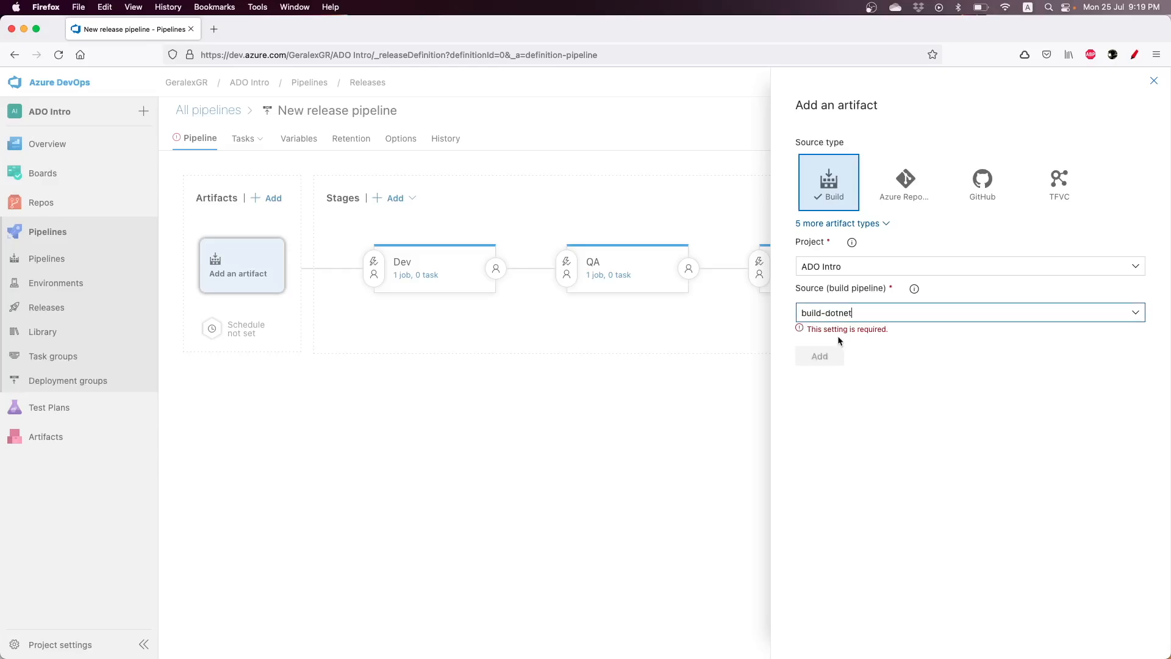
pyautogui.click(820, 481)
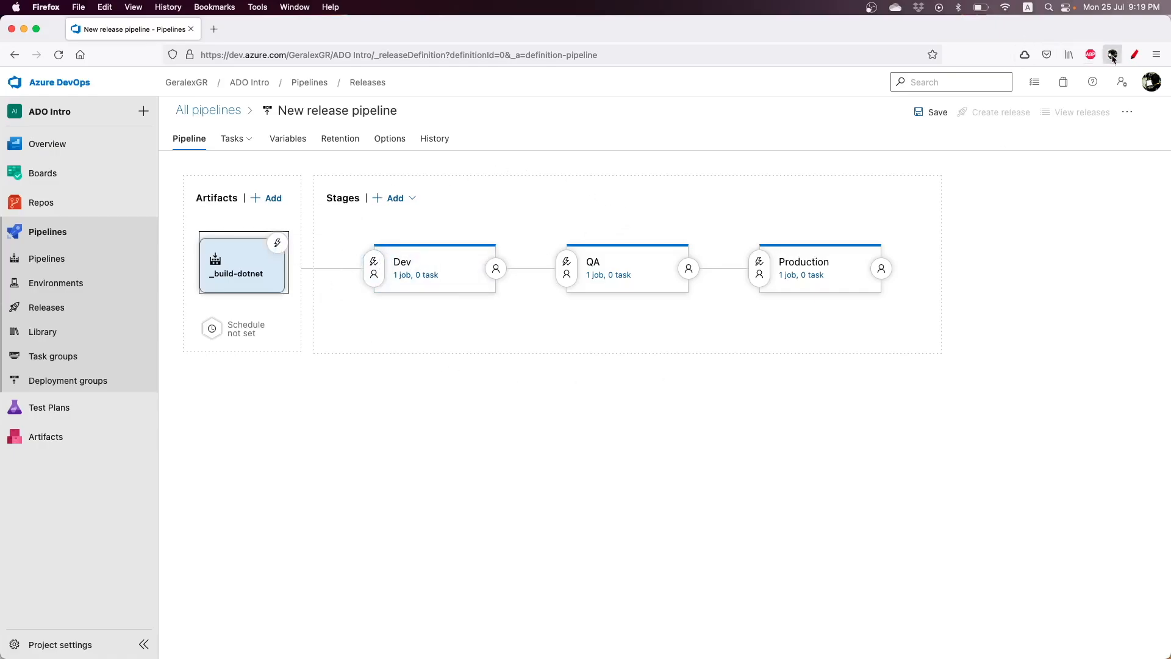
# Circle the Dev, QA and Production stages with the red annotation pen and exit the annotation tool
pyautogui.click(1134, 54)
pyautogui.moveTo(682, 202)
pyautogui.mouseDown()
pyautogui.moveTo(261, 305)
pyautogui.moveTo(1021, 269)
pyautogui.moveTo(485, 205)
pyautogui.mouseUp()
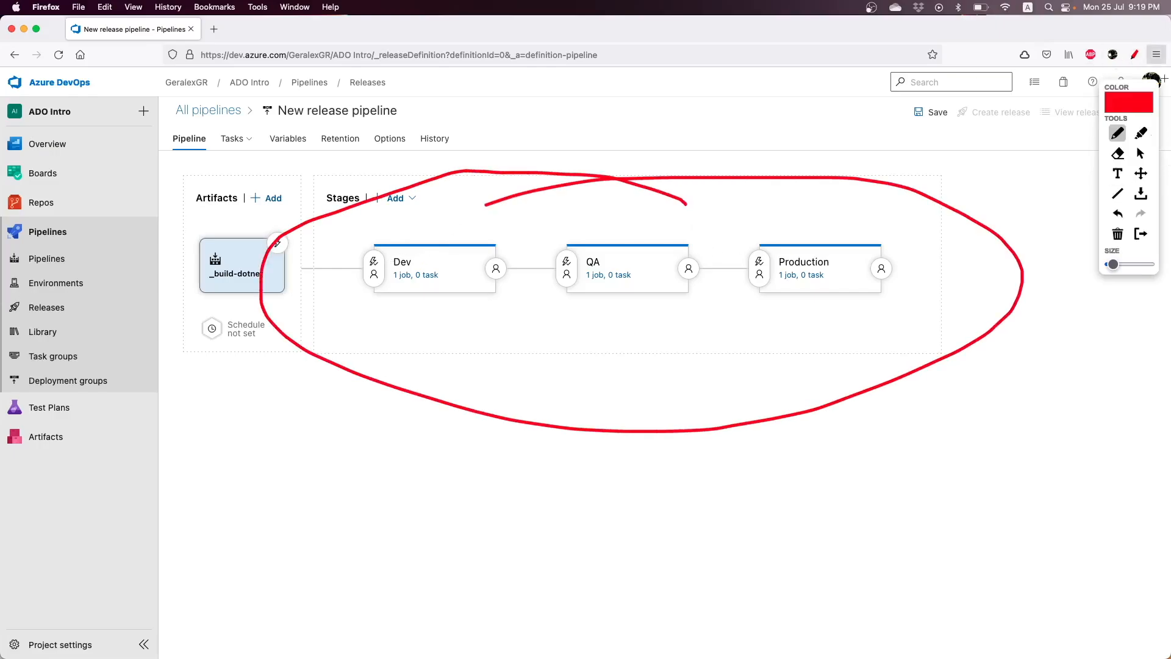
pyautogui.click(1140, 234)
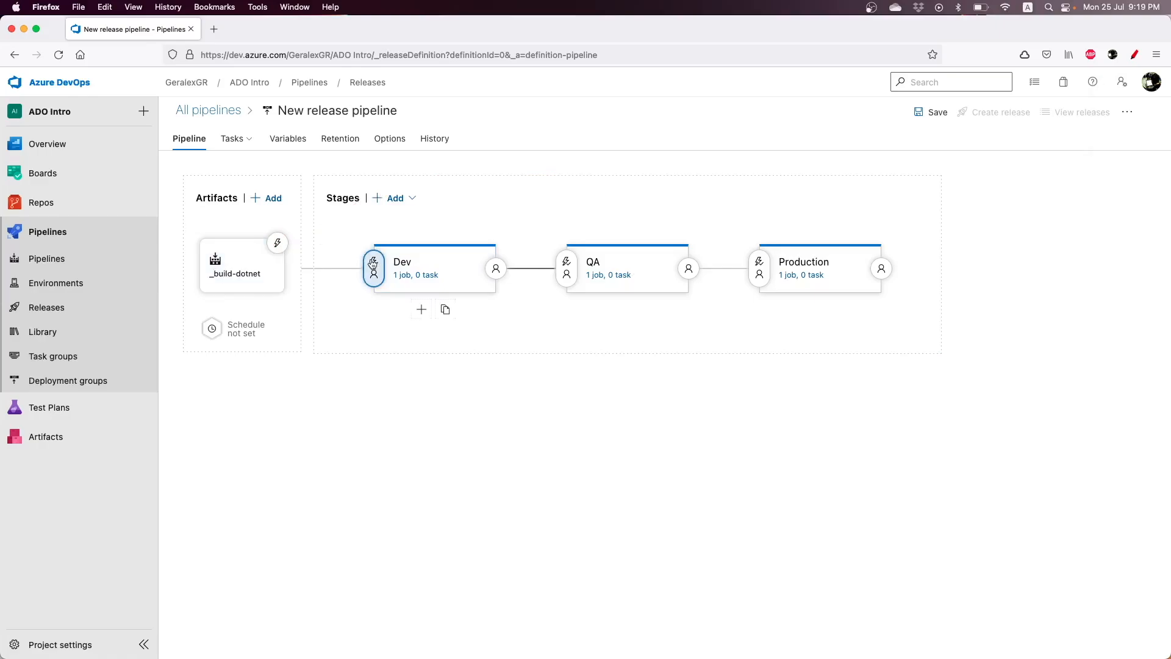
# Try the Manual only trigger for the Dev stage, restore After release, and enable its pre-deployment approvals
pyautogui.click(373, 263)
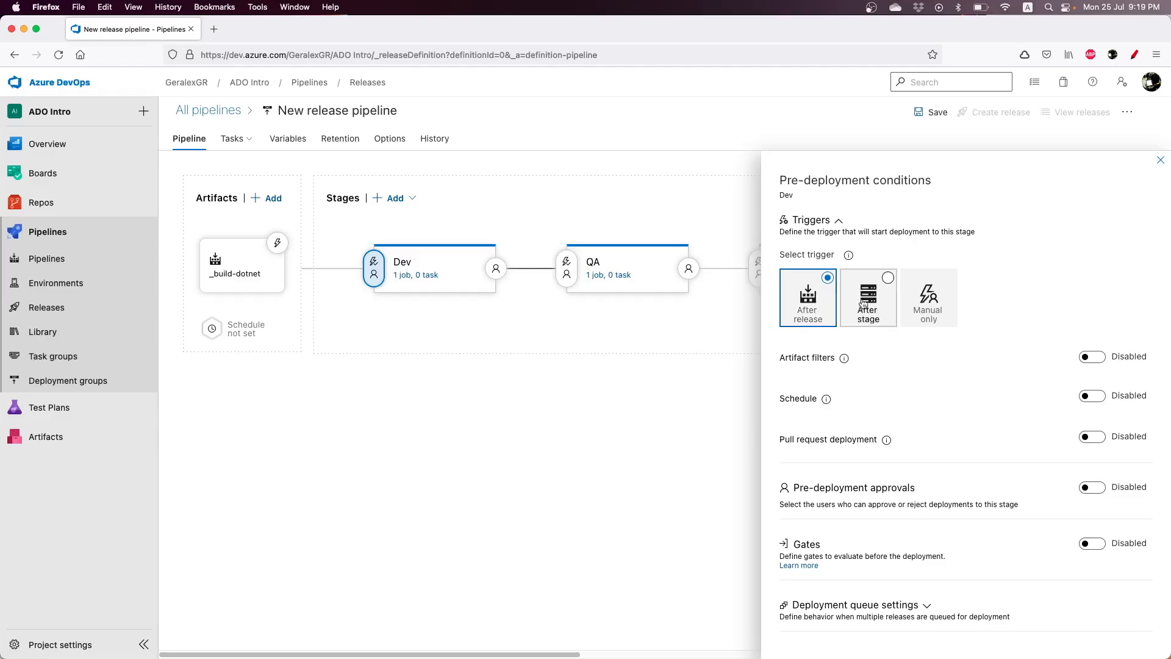
pyautogui.click(930, 299)
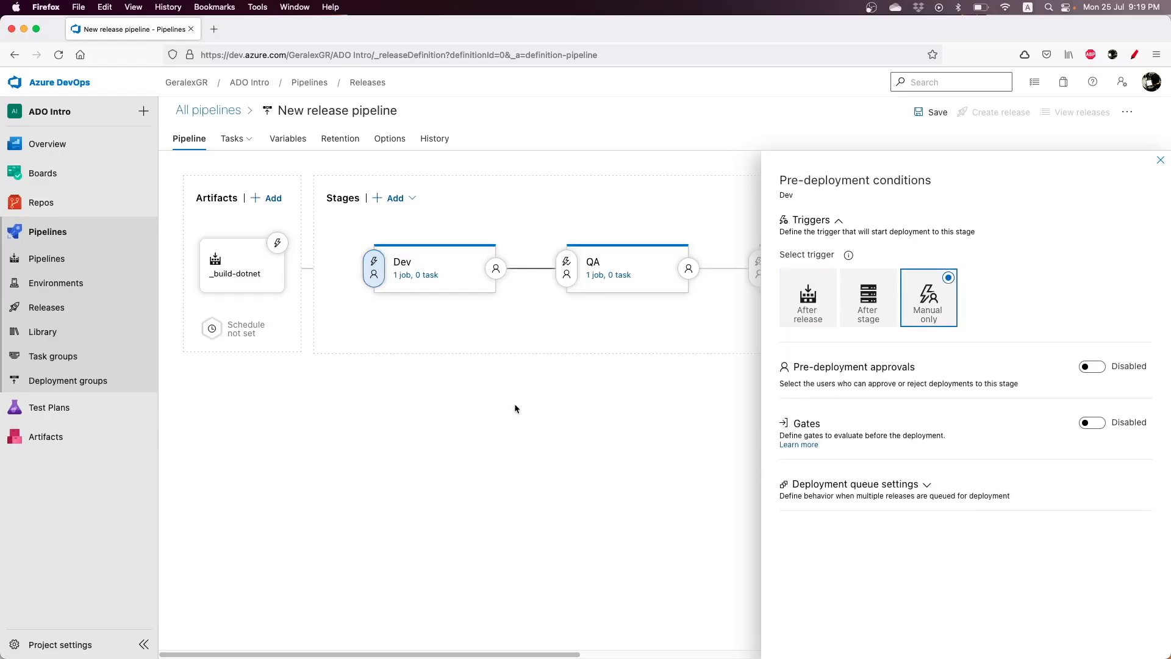
pyautogui.click(806, 311)
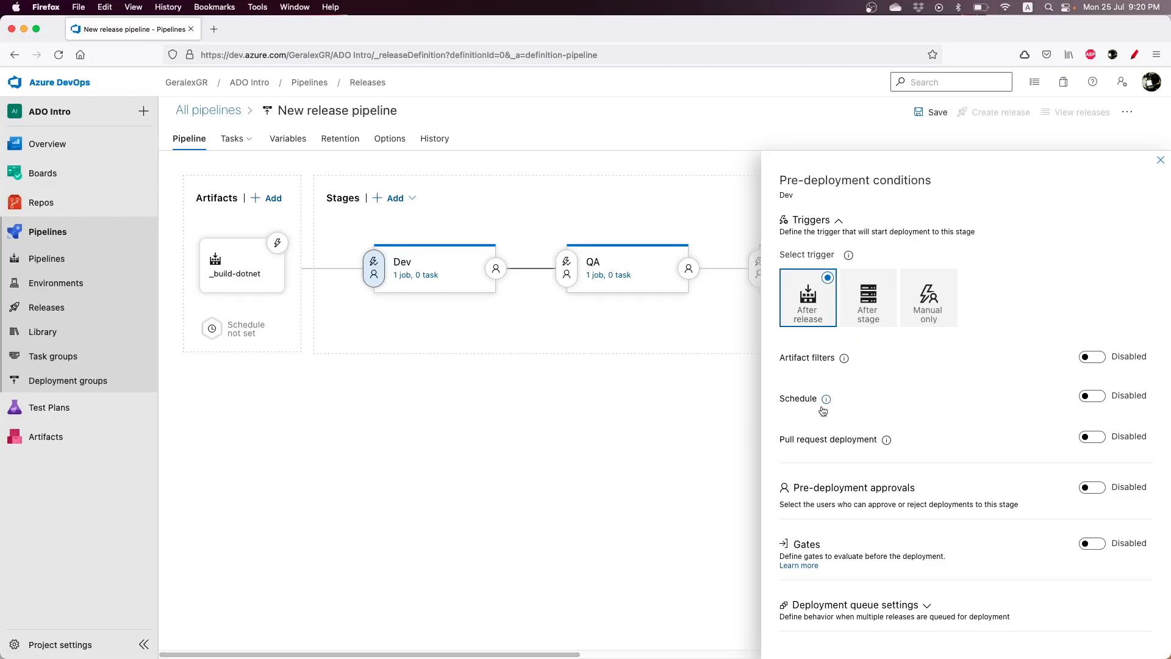
pyautogui.click(1090, 487)
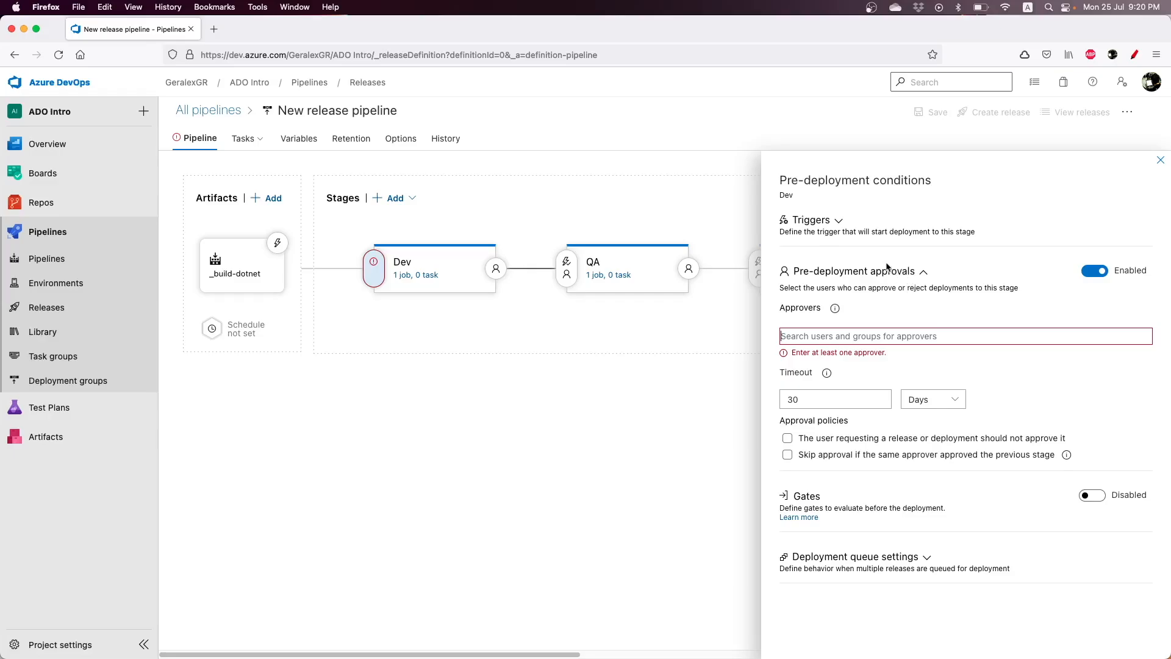
pyautogui.click(1160, 160)
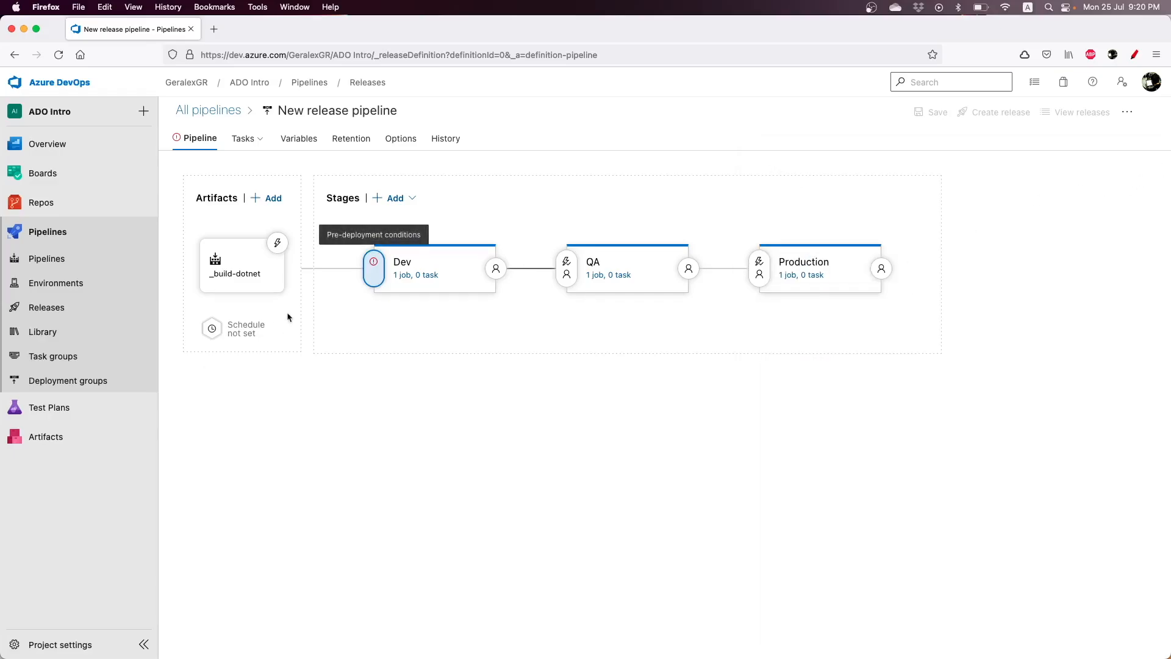
# Enable the continuous deployment trigger for the build-dotnet artifact
pyautogui.click(277, 242)
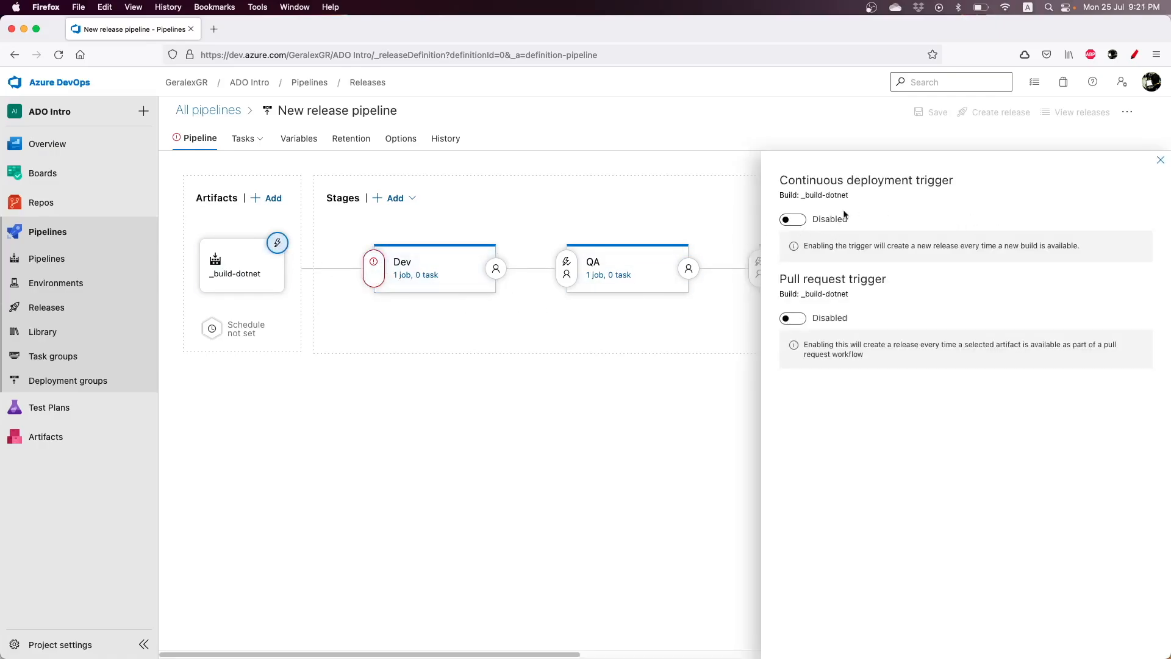
pyautogui.click(794, 220)
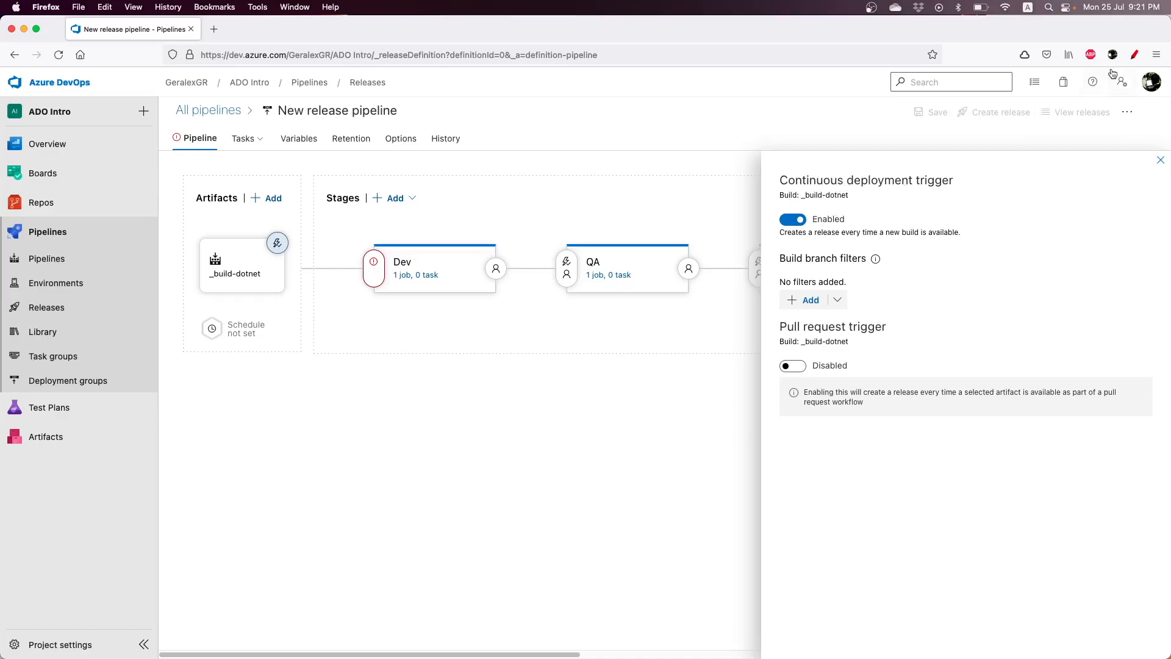
# Mark the continuous deployment trigger setting and the artifact's trigger icon with the red annotation pen, and exit the annotation tool
pyautogui.click(1135, 54)
pyautogui.moveTo(922, 181)
pyautogui.mouseDown()
pyautogui.moveTo(753, 178)
pyautogui.moveTo(1007, 210)
pyautogui.moveTo(903, 177)
pyautogui.mouseUp()
pyautogui.moveTo(303, 189)
pyautogui.mouseDown()
pyautogui.moveTo(280, 230)
pyautogui.moveTo(305, 221)
pyautogui.mouseUp()
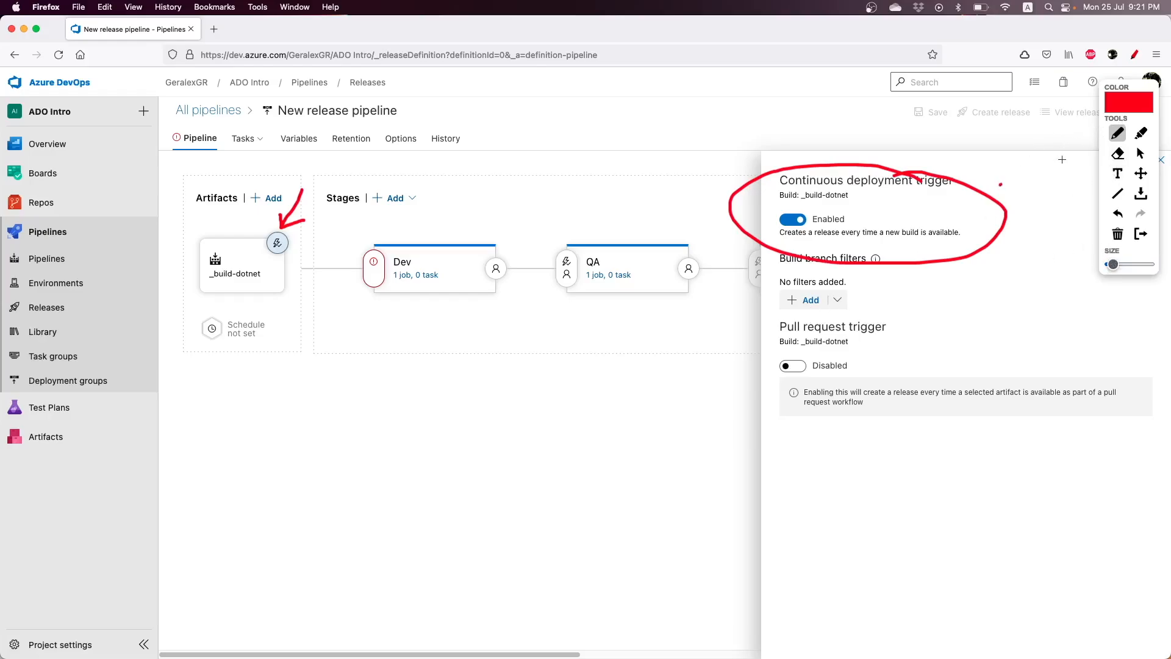
pyautogui.click(1140, 234)
# Add an Include build branch filter for main to the continuous deployment trigger and close its settings
pyautogui.click(804, 299)
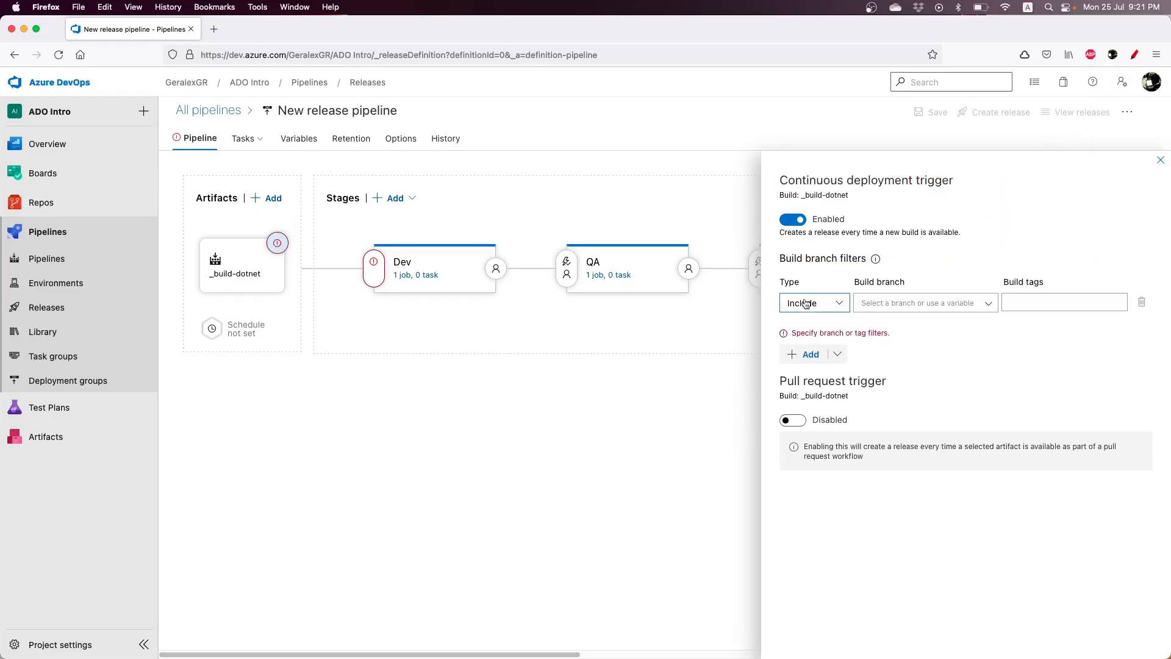
pyautogui.click(886, 304)
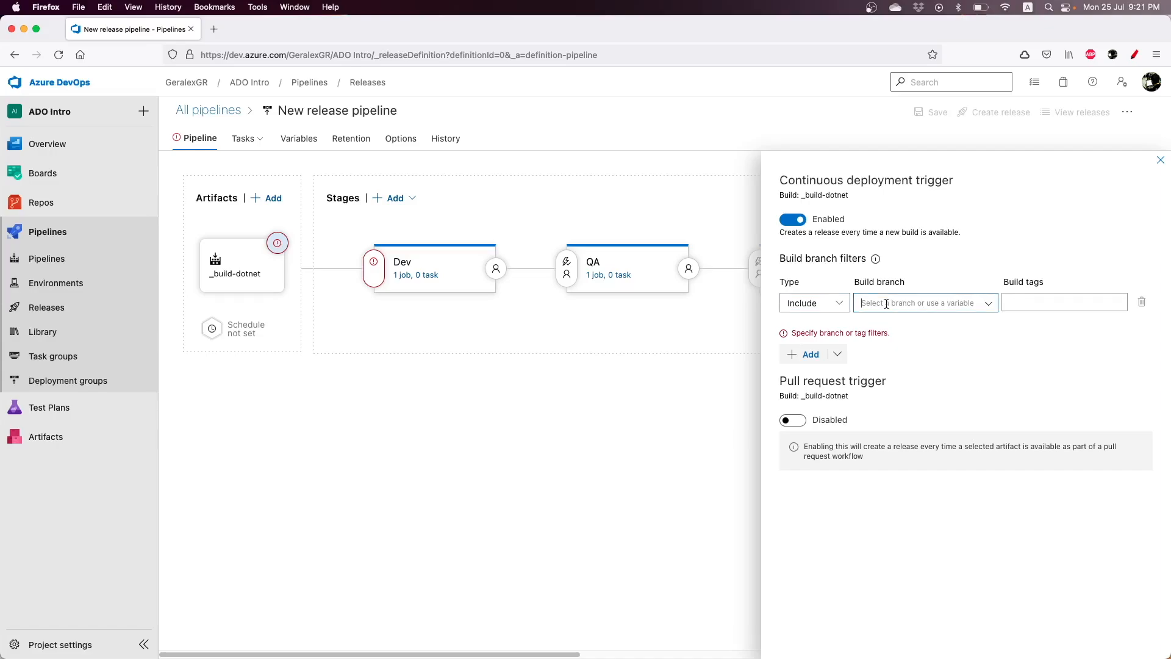
pyautogui.write('main')
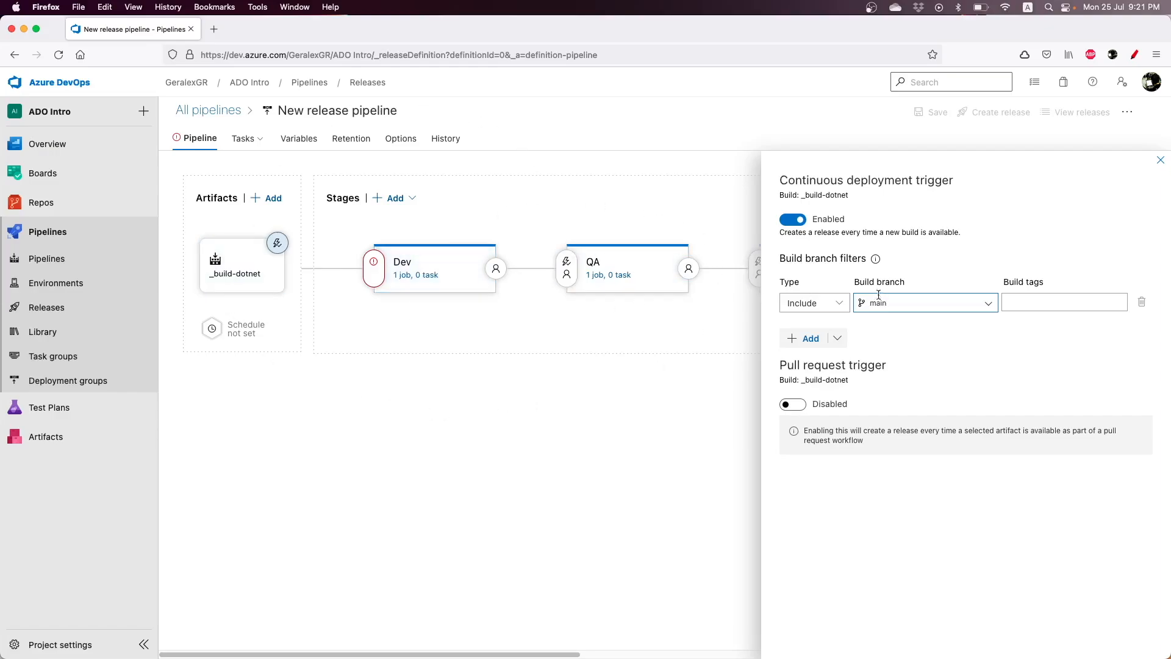
pyautogui.moveTo(910, 299); pyautogui.dragTo(856, 299)
pyautogui.click(1163, 162)
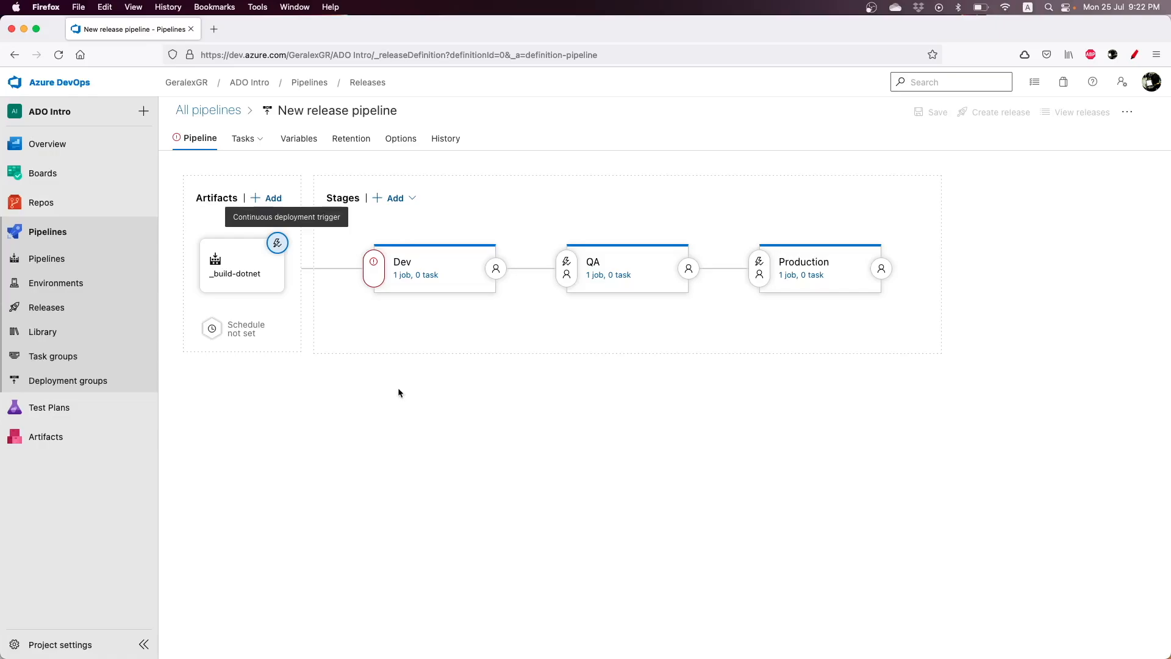
# Leave the new release pipeline without saving and open the existing hello-world-release pipeline for editing
pyautogui.click(94, 310)
pyautogui.click(649, 396)
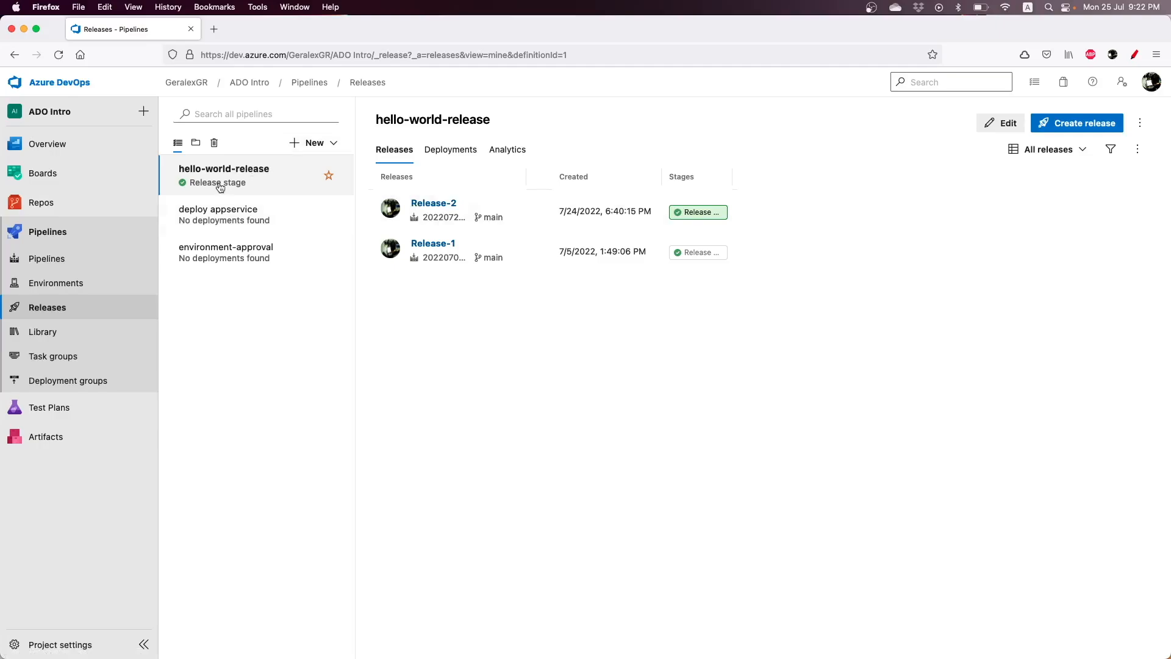
pyautogui.click(1001, 123)
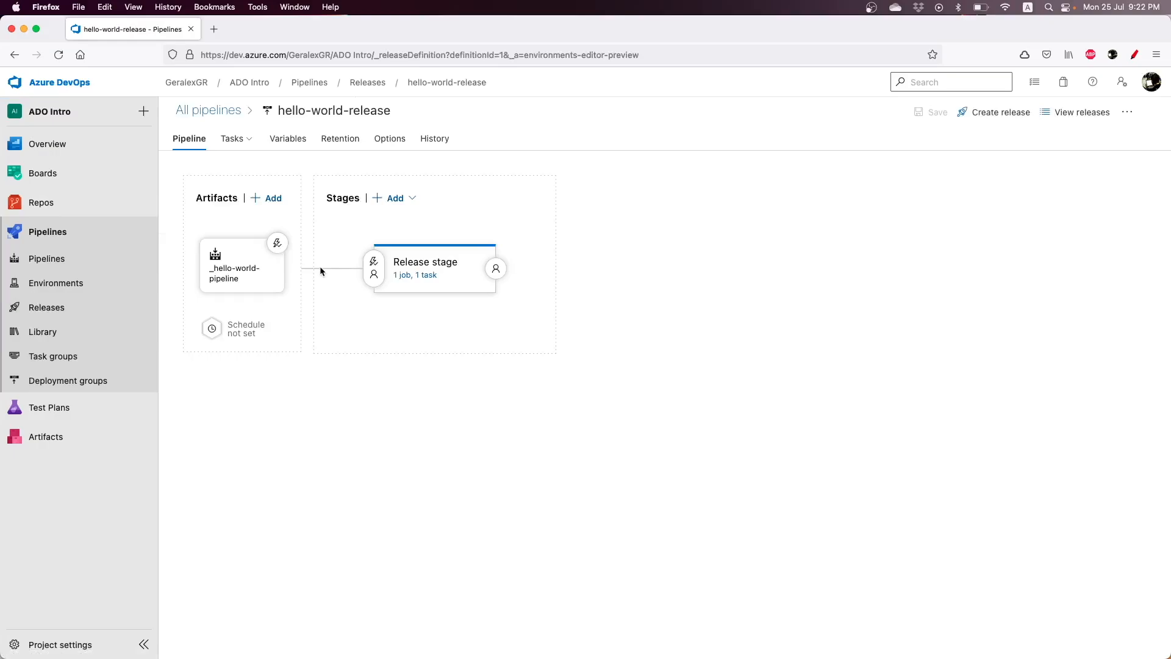
# Review the hello-world-release pipeline's continuous deployment trigger, its build artifact details and the Release stage properties
pyautogui.click(277, 243)
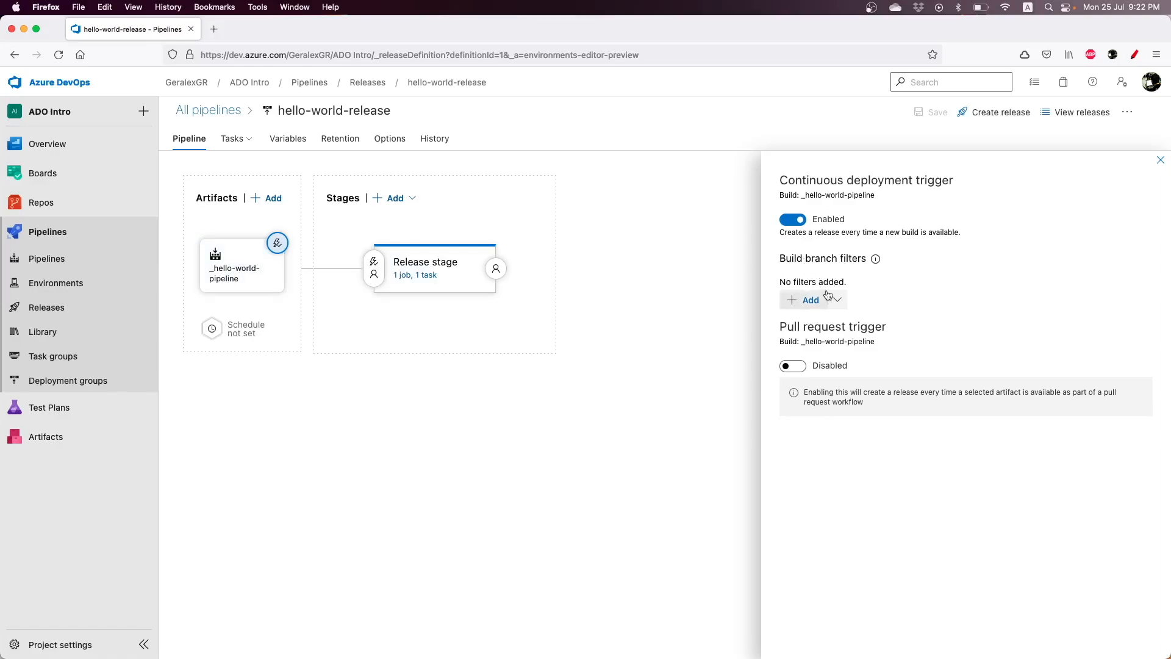
pyautogui.click(264, 261)
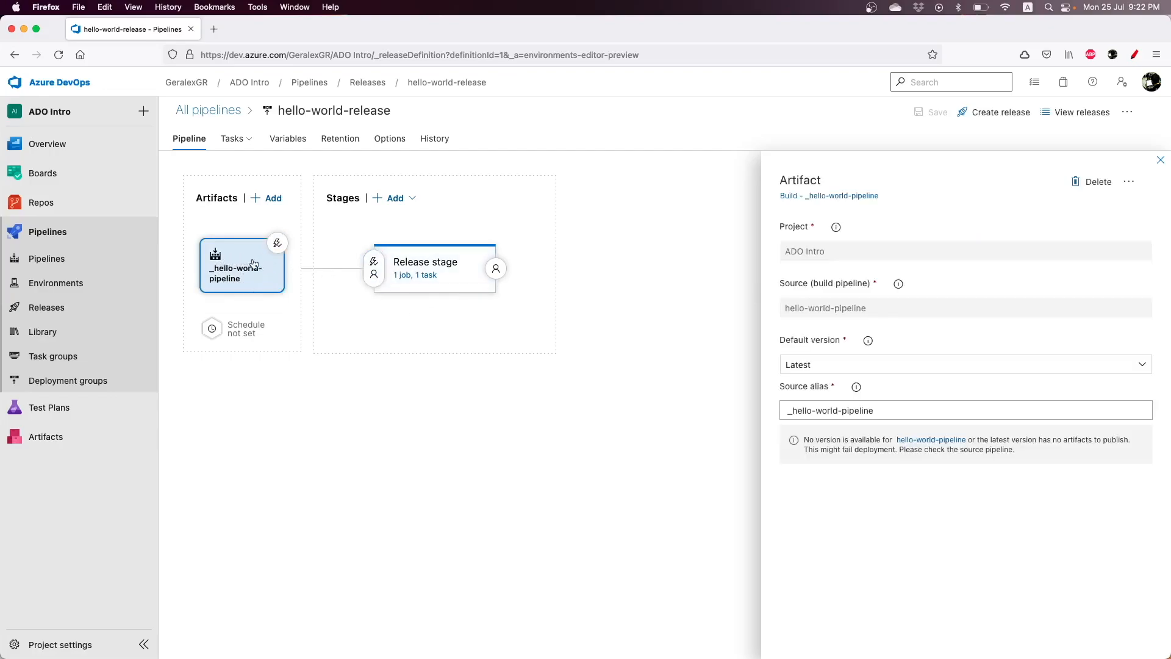
pyautogui.click(430, 267)
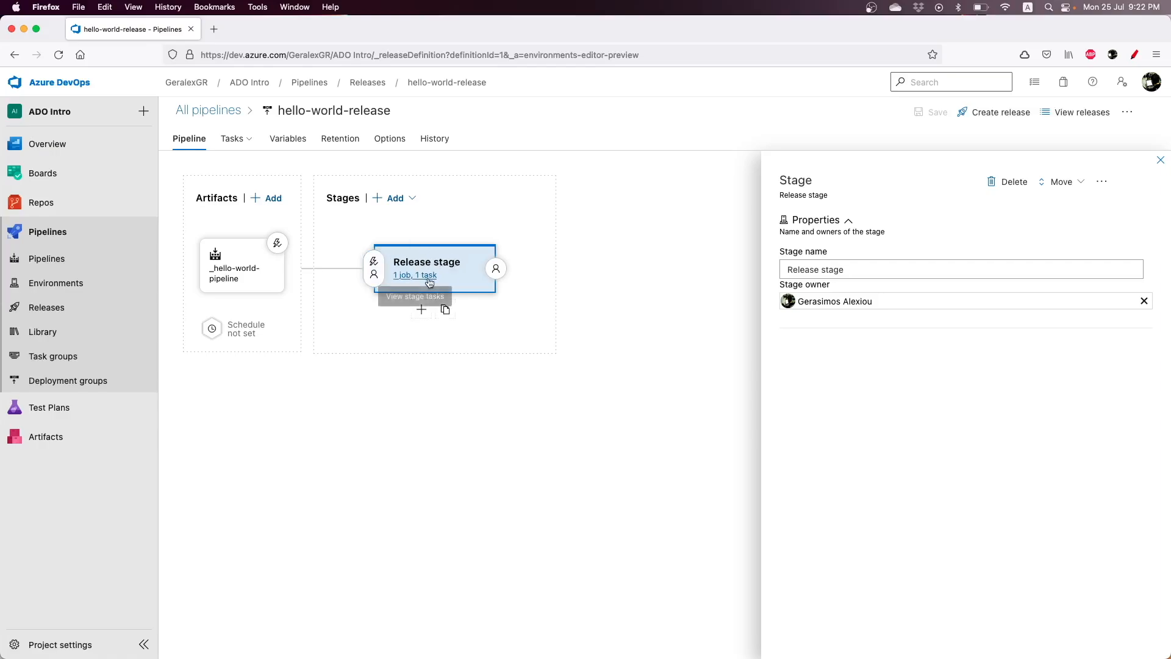
# Examine the Release stage's agent job settings, including the agent specification and agent pool choices, and its PowerShell Script task
pyautogui.click(414, 278)
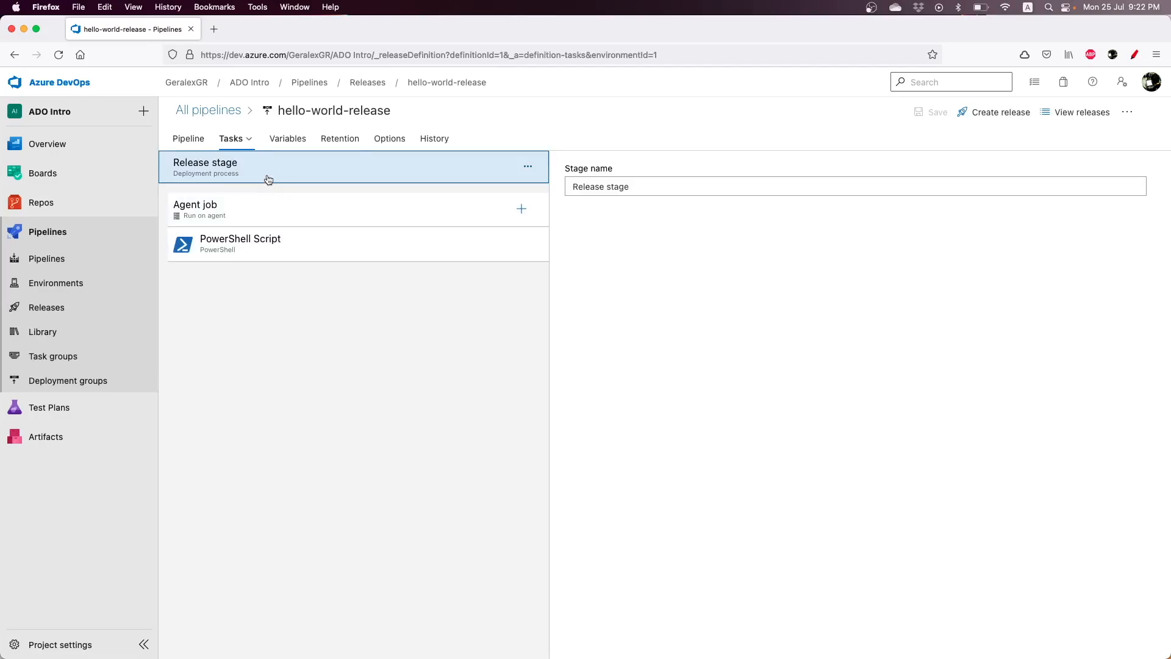
pyautogui.click(270, 206)
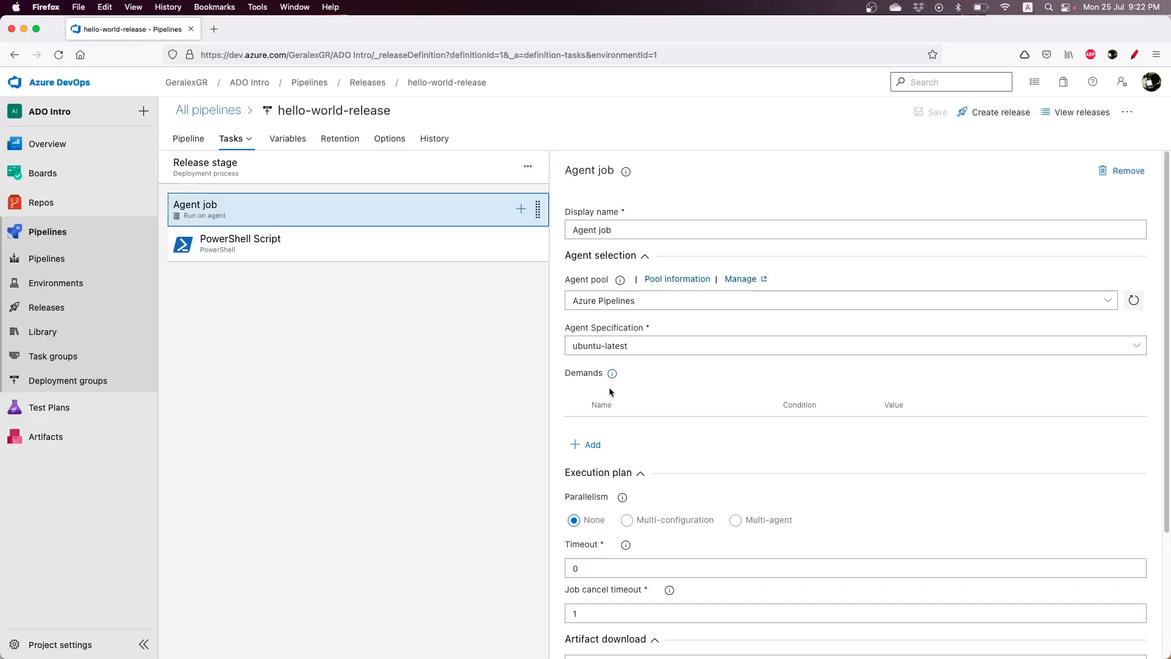
pyautogui.scroll(-3, 610, 390)
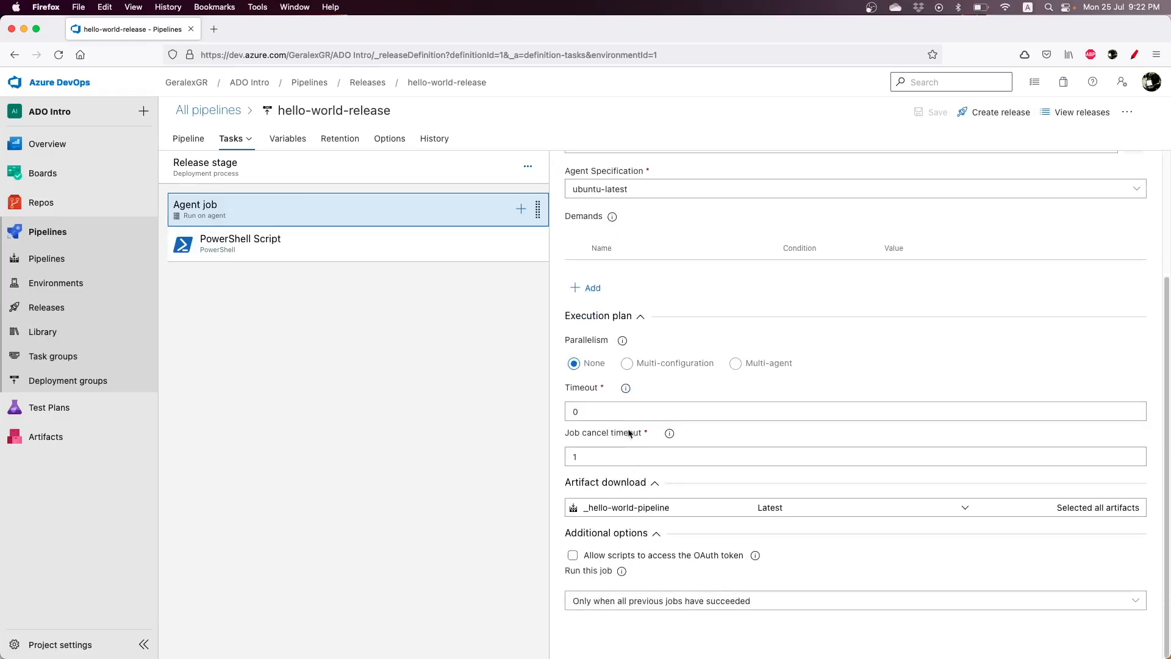
pyautogui.scroll(3, 631, 427)
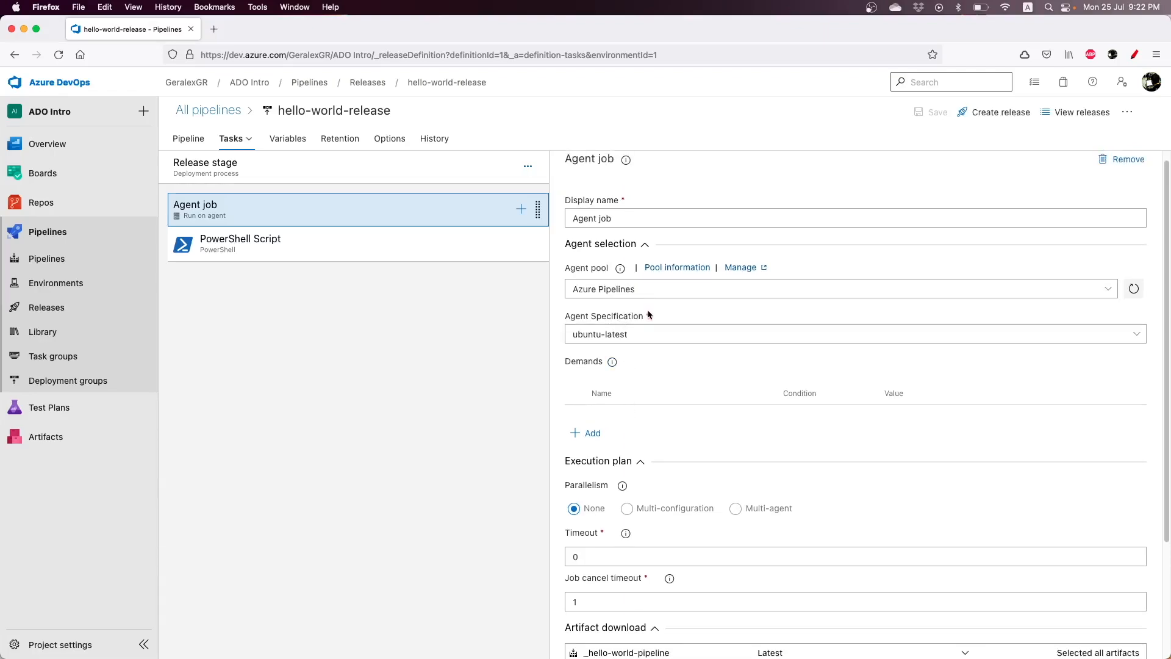
pyautogui.click(1136, 334)
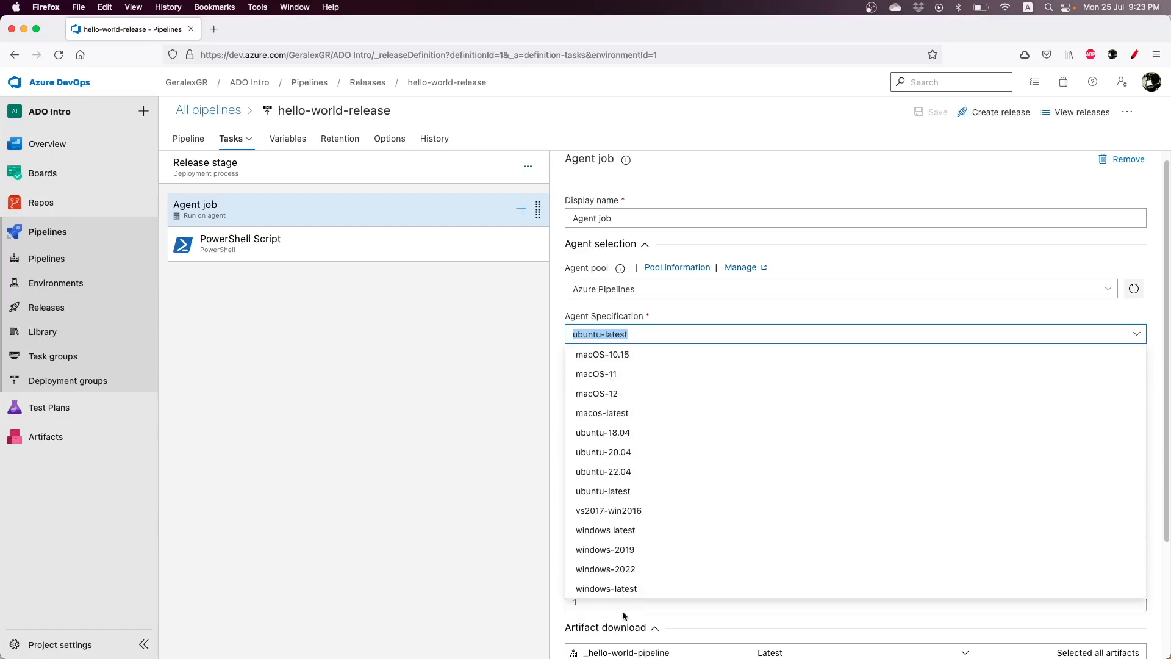
pyautogui.click(503, 390)
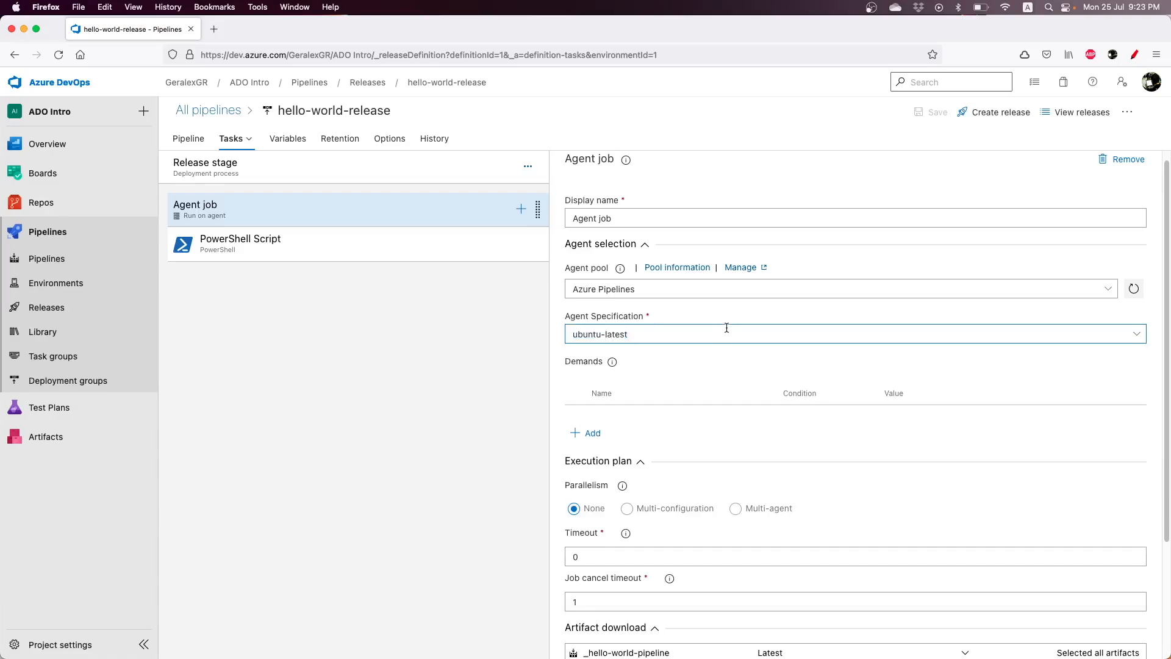
pyautogui.click(1113, 292)
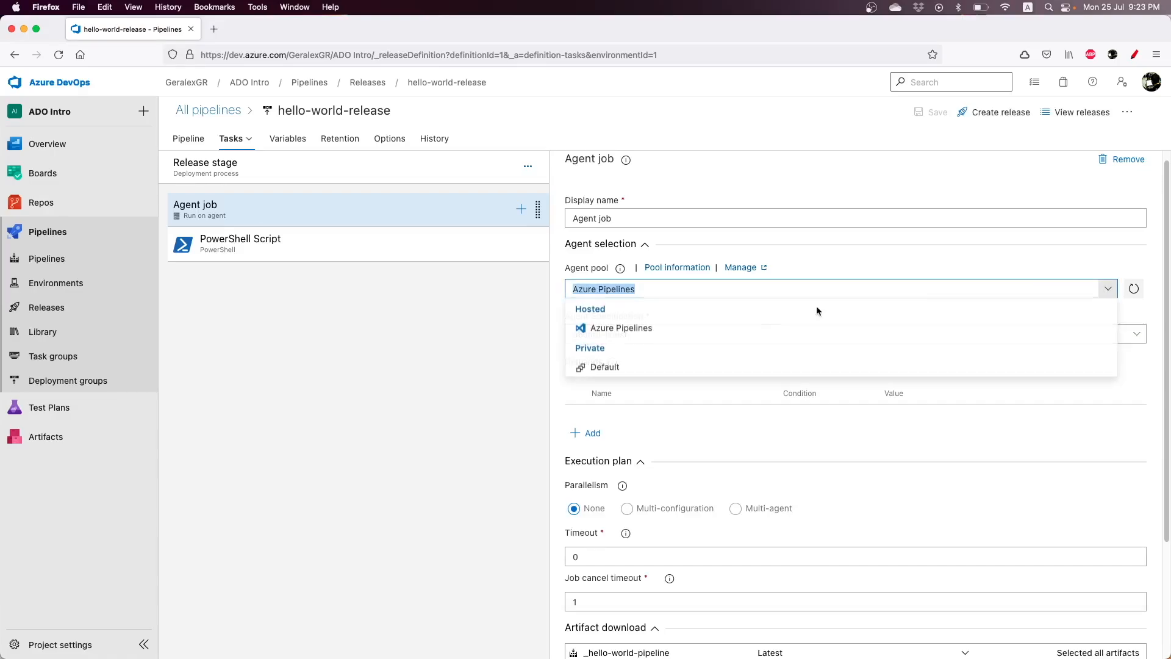
pyautogui.click(503, 340)
pyautogui.click(265, 250)
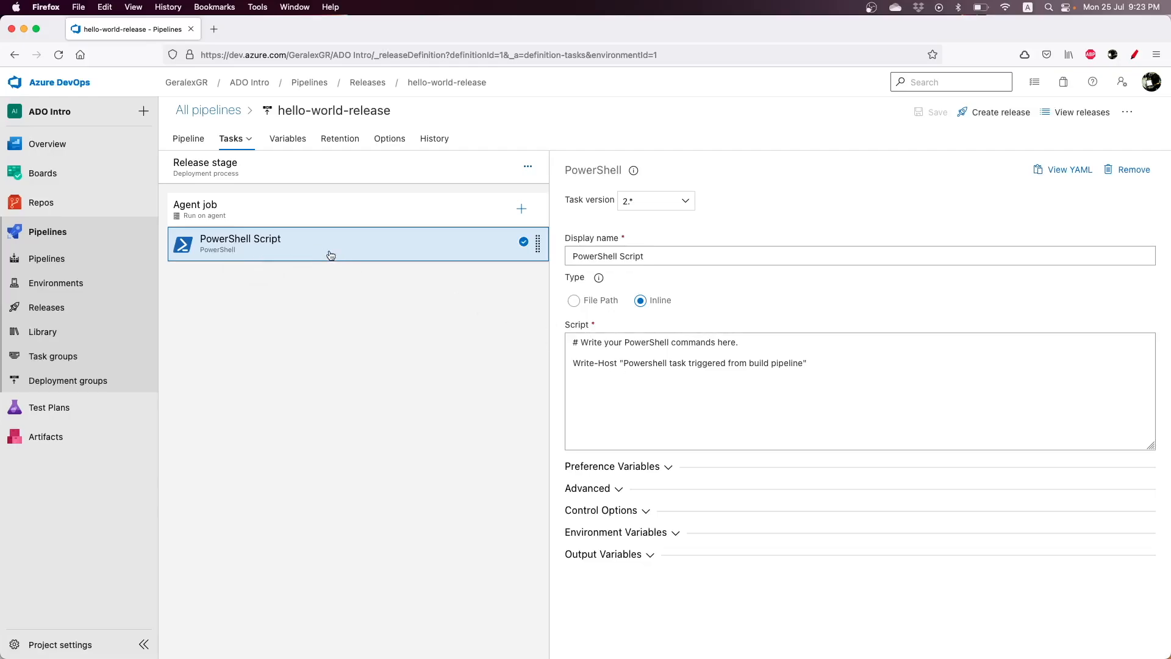
# Browse the catalogue of tasks that can be added to the Release stage's agent job
pyautogui.click(521, 208)
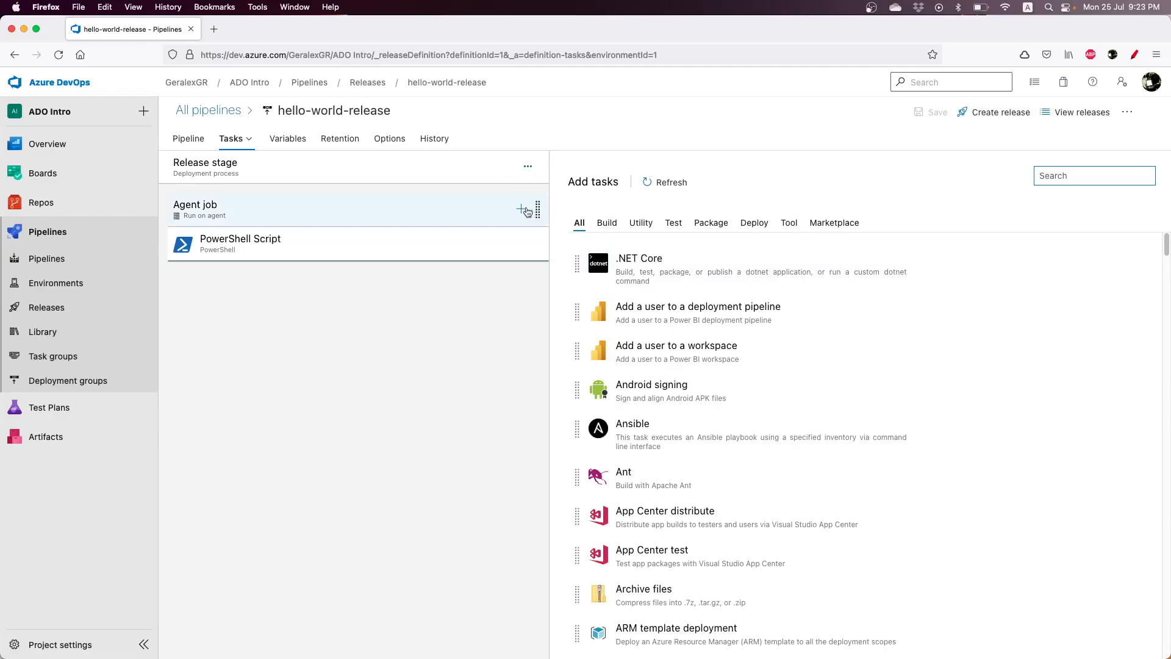
pyautogui.scroll(-12, 694, 329)
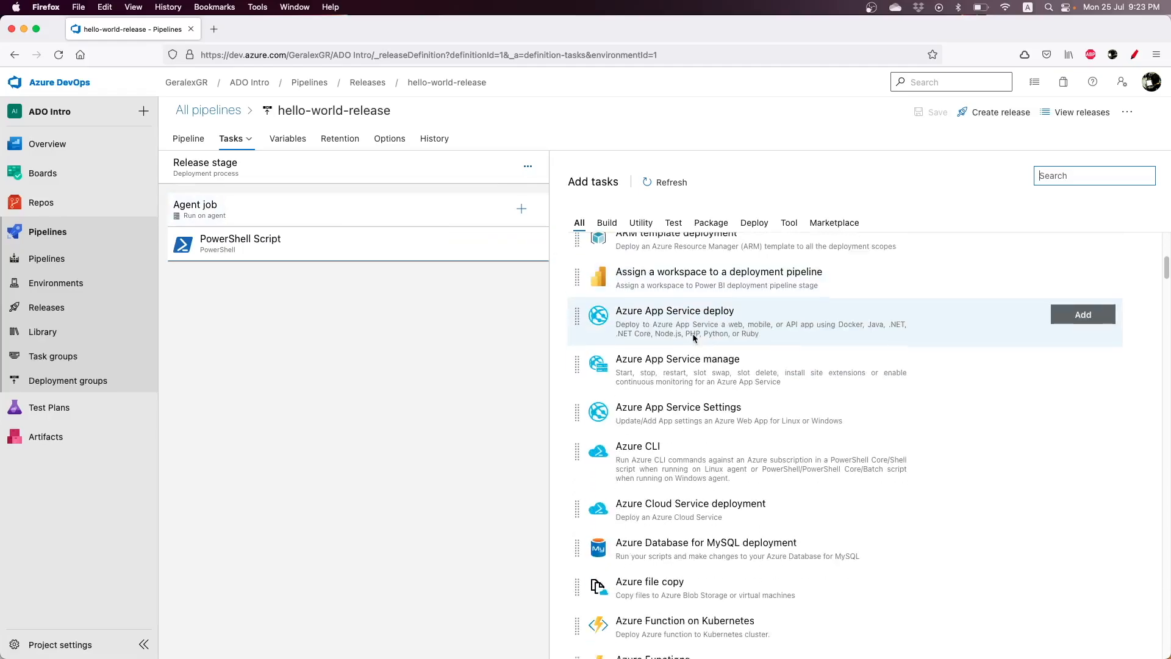
pyautogui.scroll(-20, 695, 335)
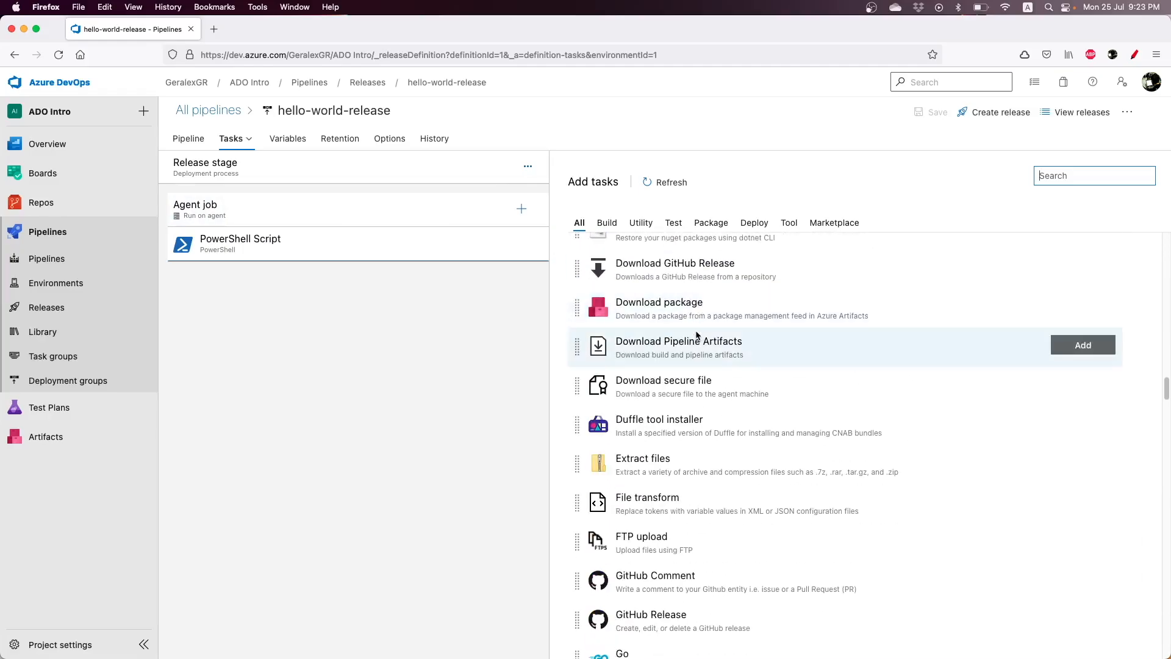
pyautogui.scroll(-20, 698, 332)
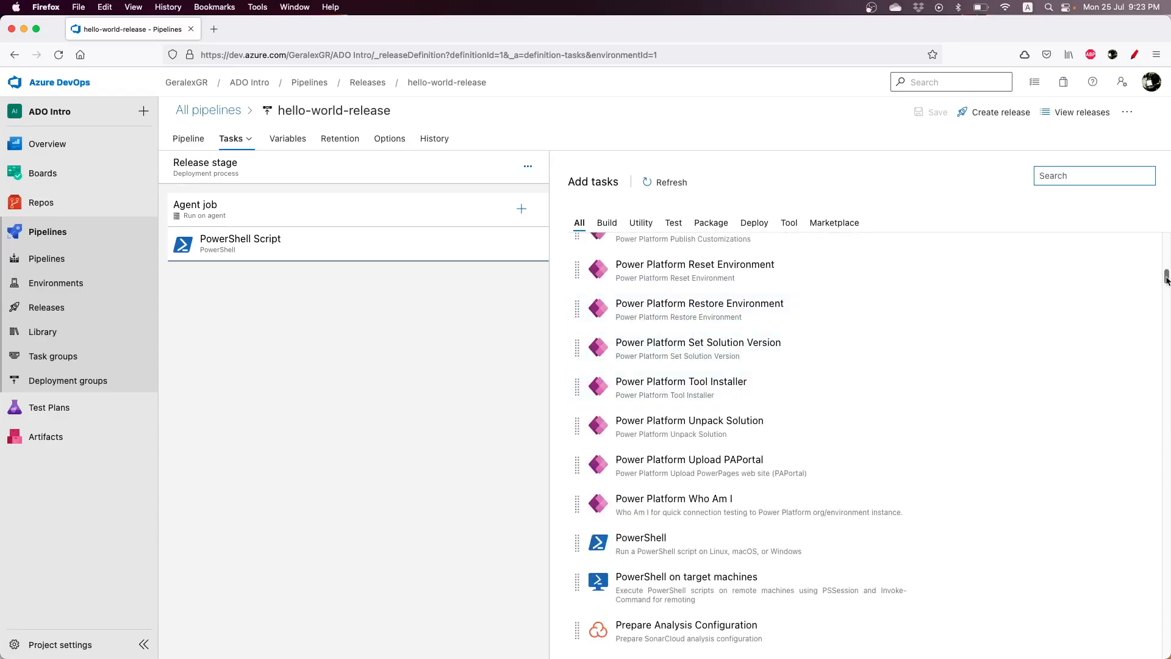
# Add a second PowerShell task to the Release stage's agent job and set its script type to Inline
pyautogui.click(1140, 176)
pyautogui.write('powe')
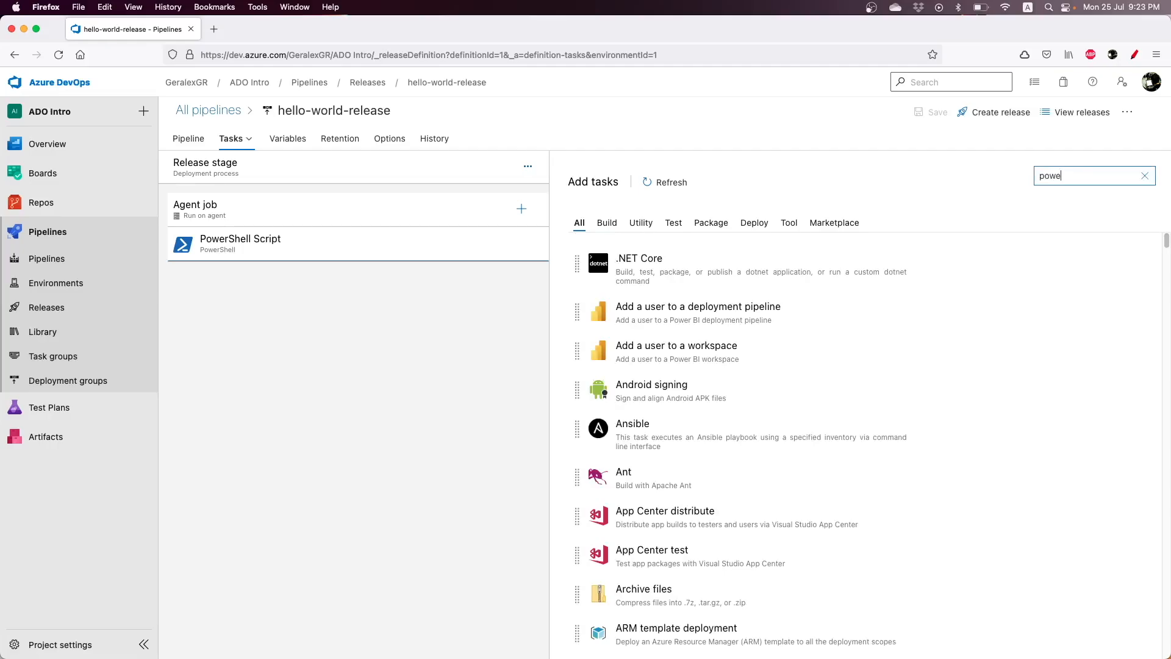
pyautogui.write('rs')
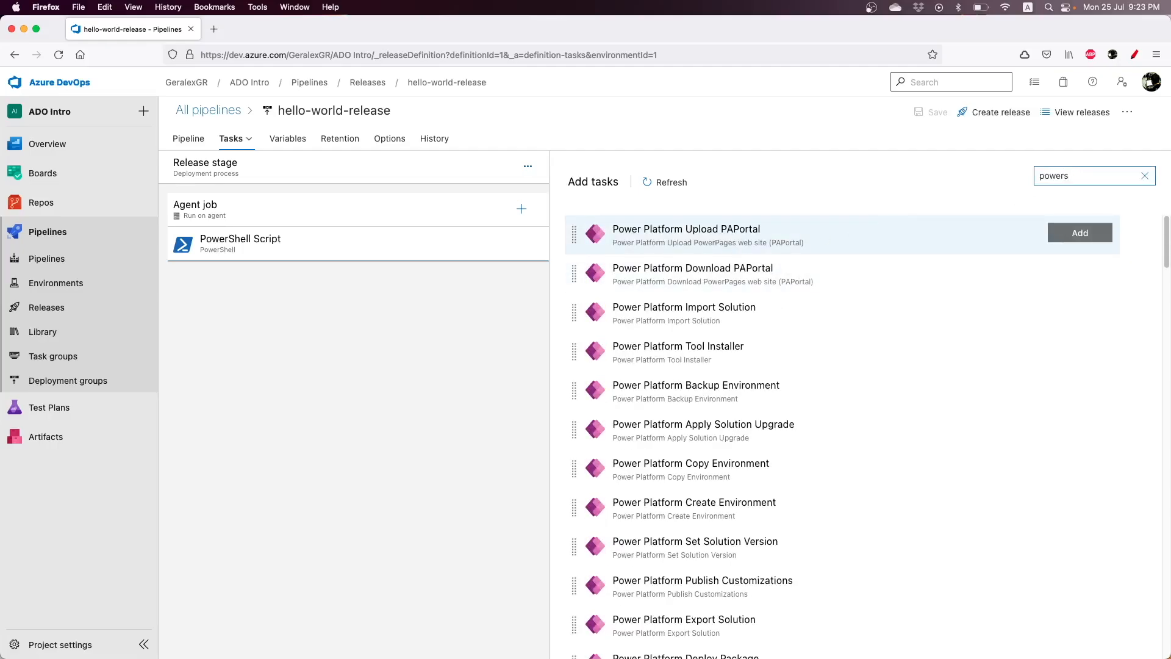
pyautogui.write('hell')
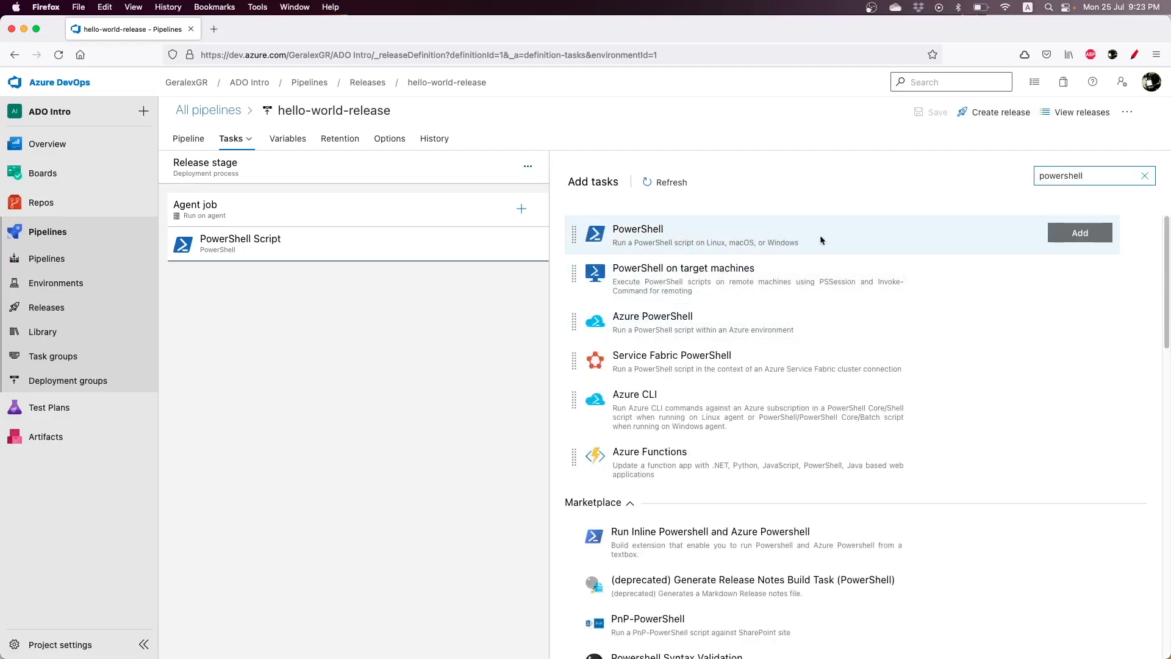
pyautogui.click(1070, 238)
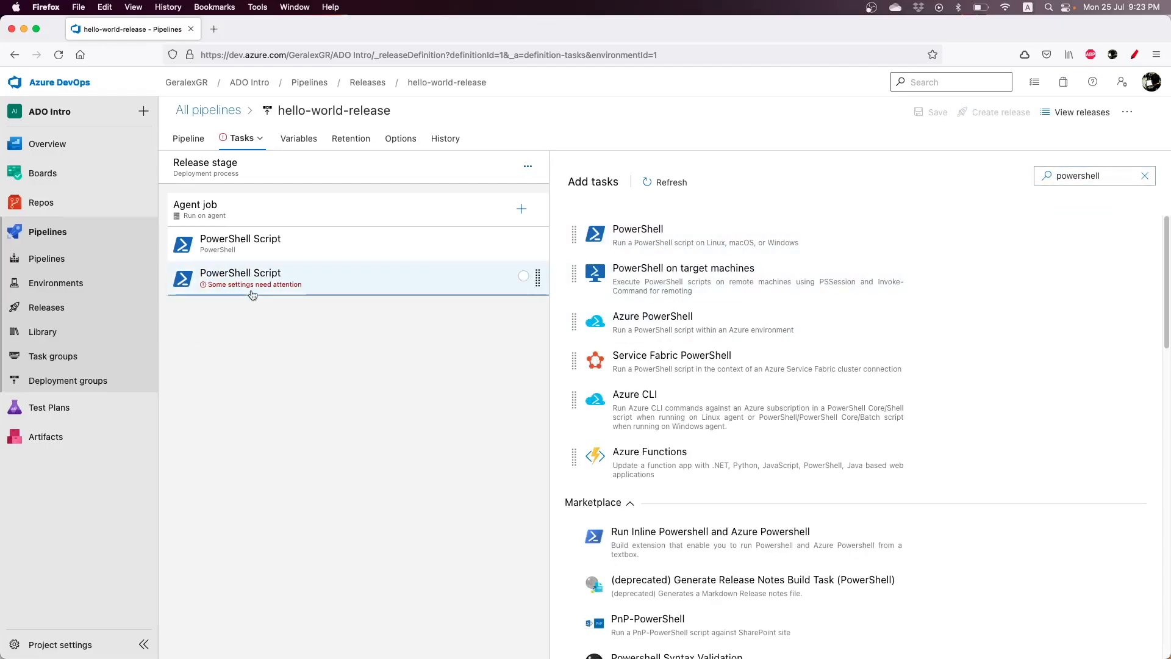
pyautogui.click(268, 286)
pyautogui.click(640, 301)
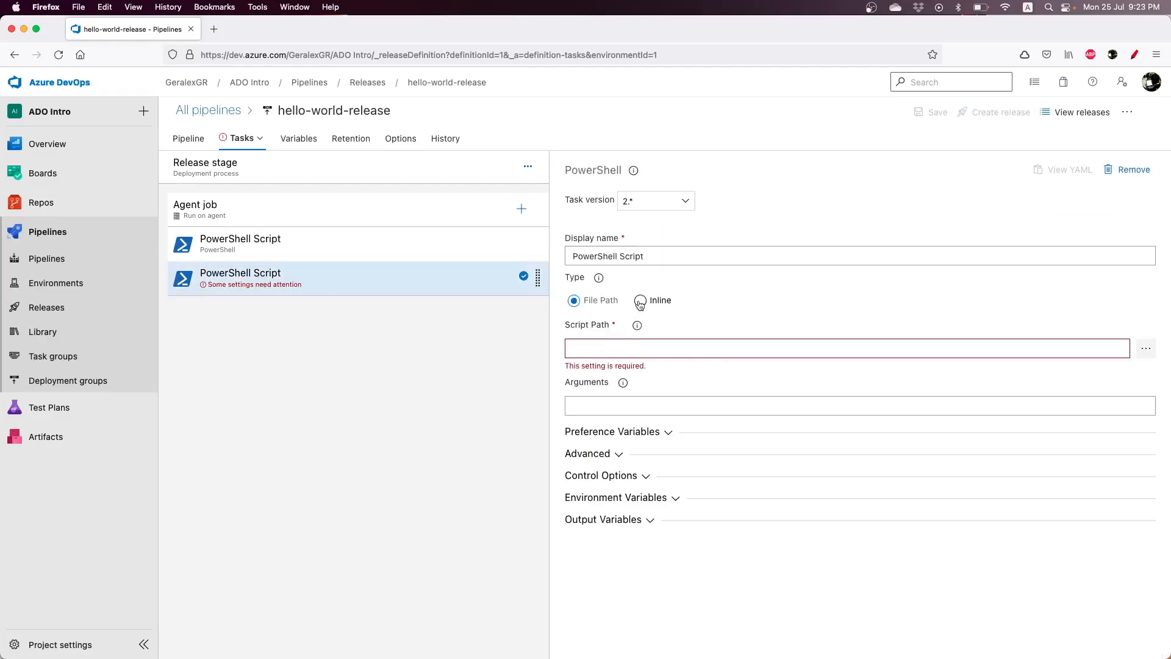
# Disable the second PowerShell Script task in the agent job, and remove it from the Release stage
pyautogui.rightClick(269, 282)
pyautogui.click(287, 322)
pyautogui.rightClick(334, 283)
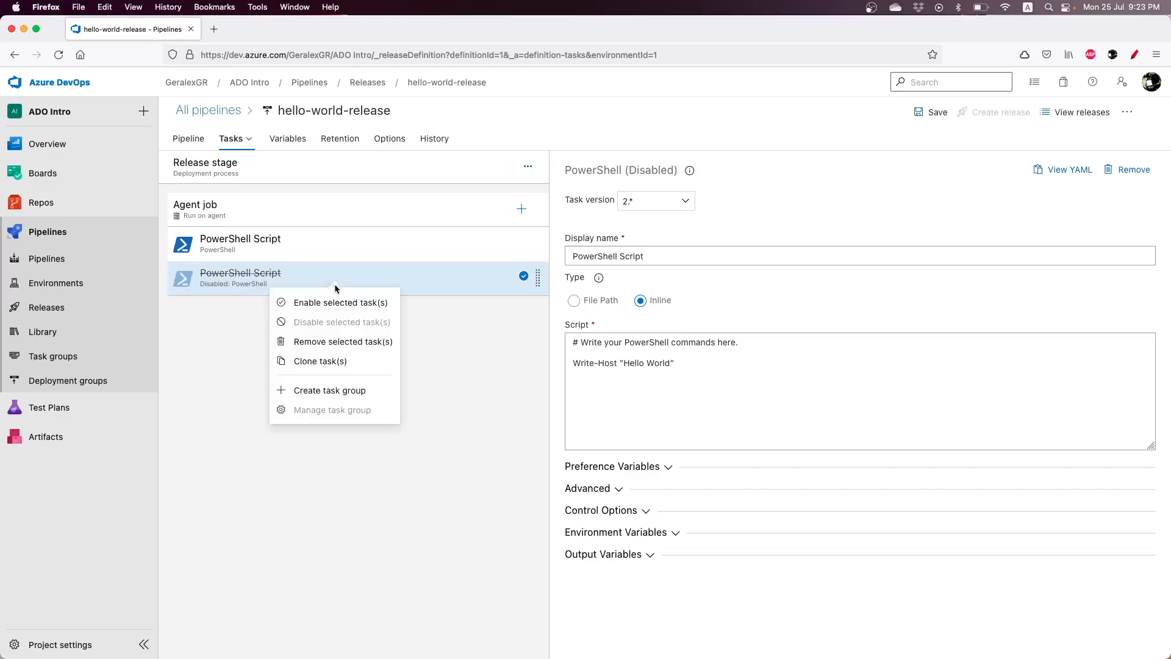
pyautogui.click(350, 340)
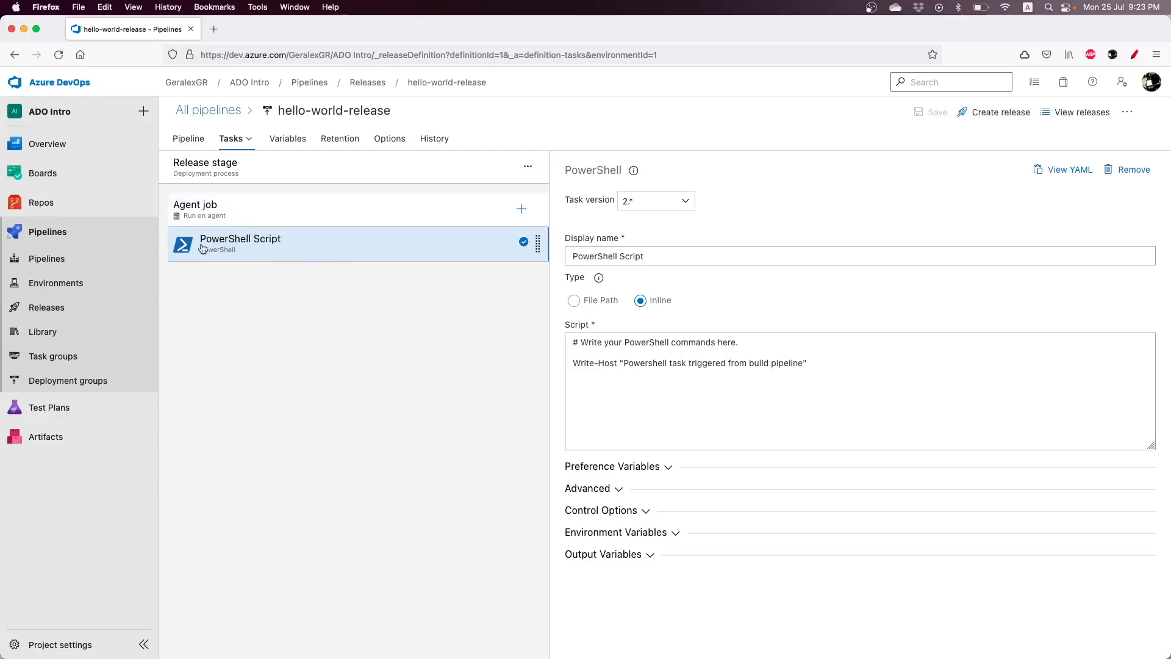
# Open Release-2 of hello-world-release and examine the message line in the Release stage's PowerShell Script task log
pyautogui.click(94, 307)
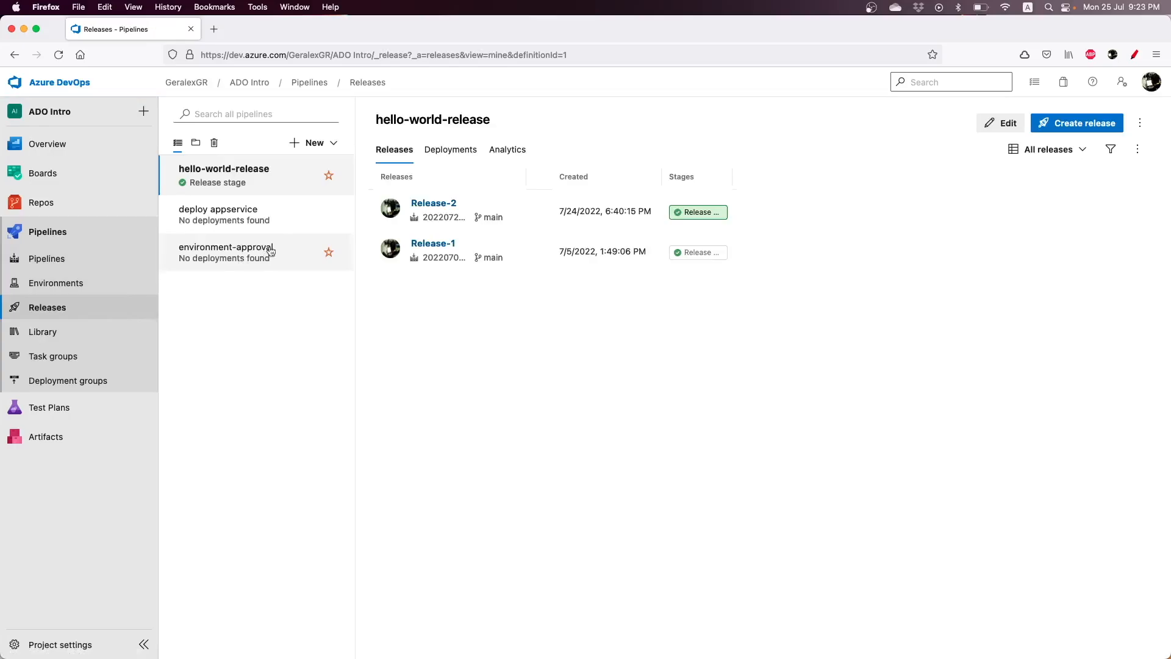
pyautogui.click(443, 202)
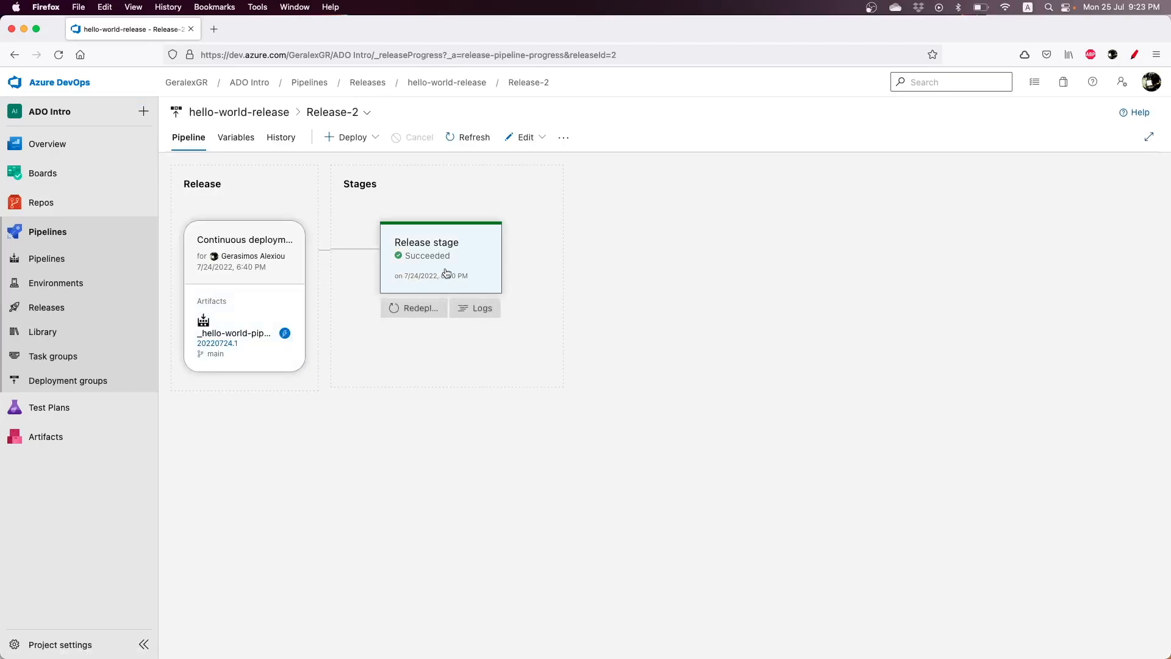
pyautogui.moveTo(379, 287)
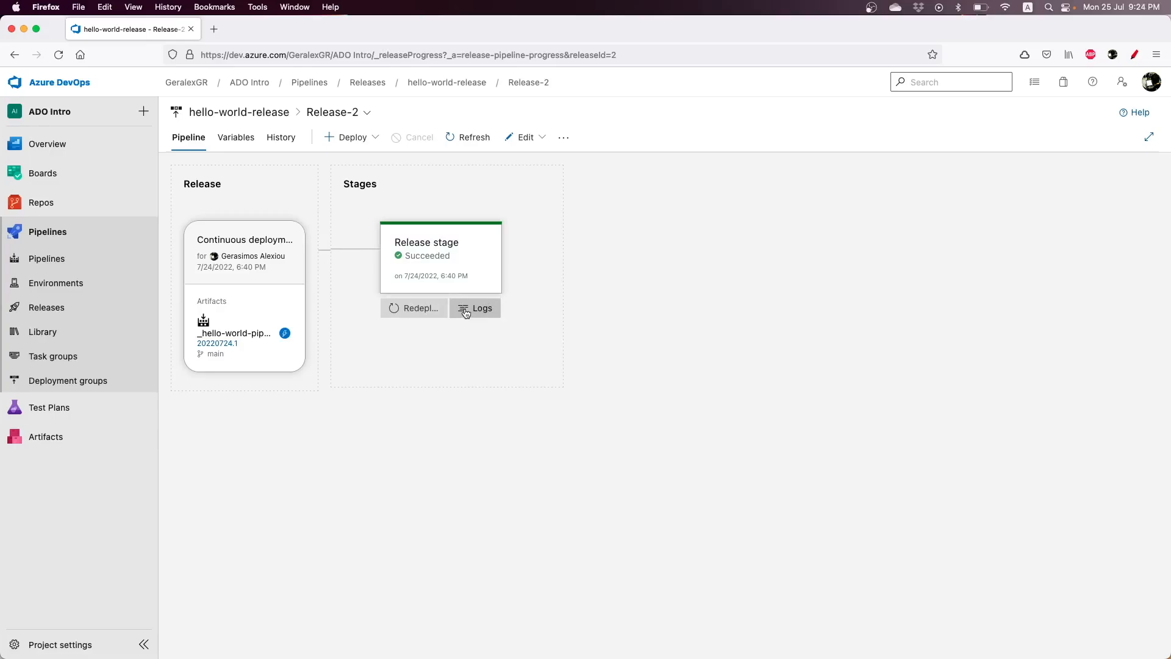
pyautogui.click(473, 309)
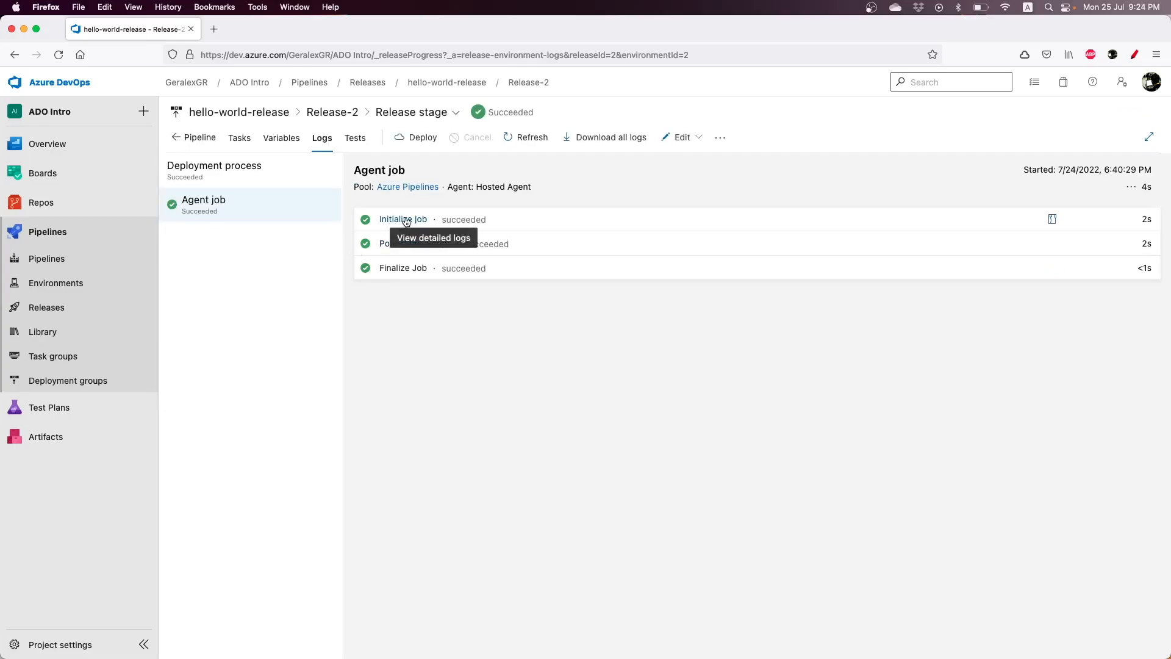
pyautogui.click(410, 244)
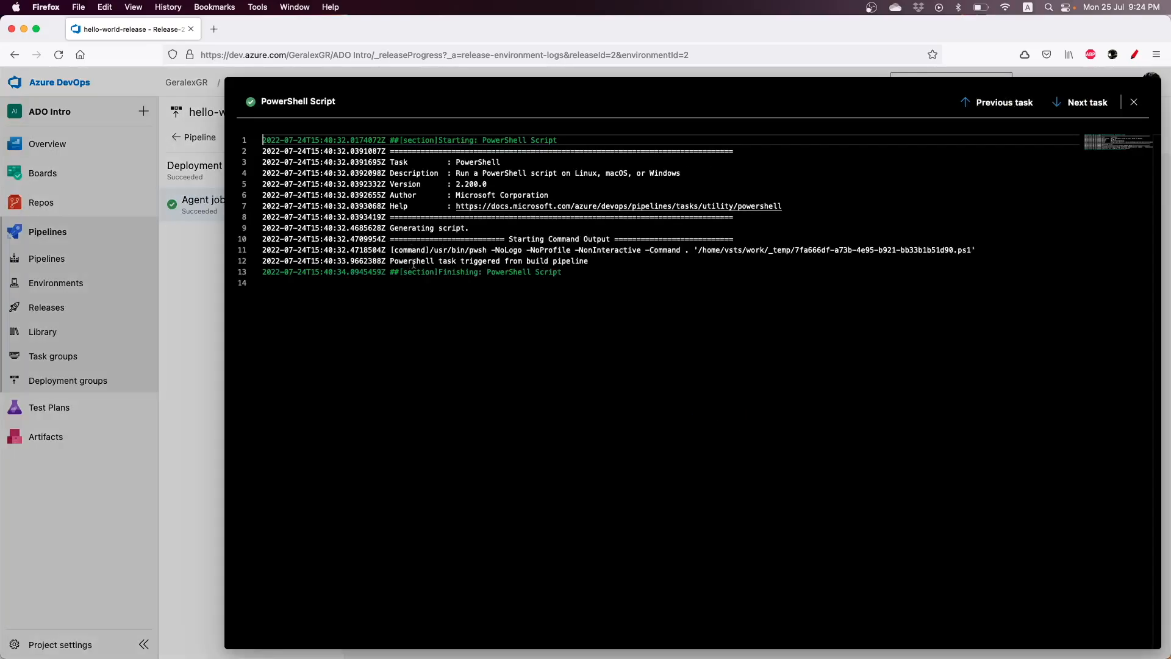
pyautogui.moveTo(390, 260); pyautogui.dragTo(587, 259)
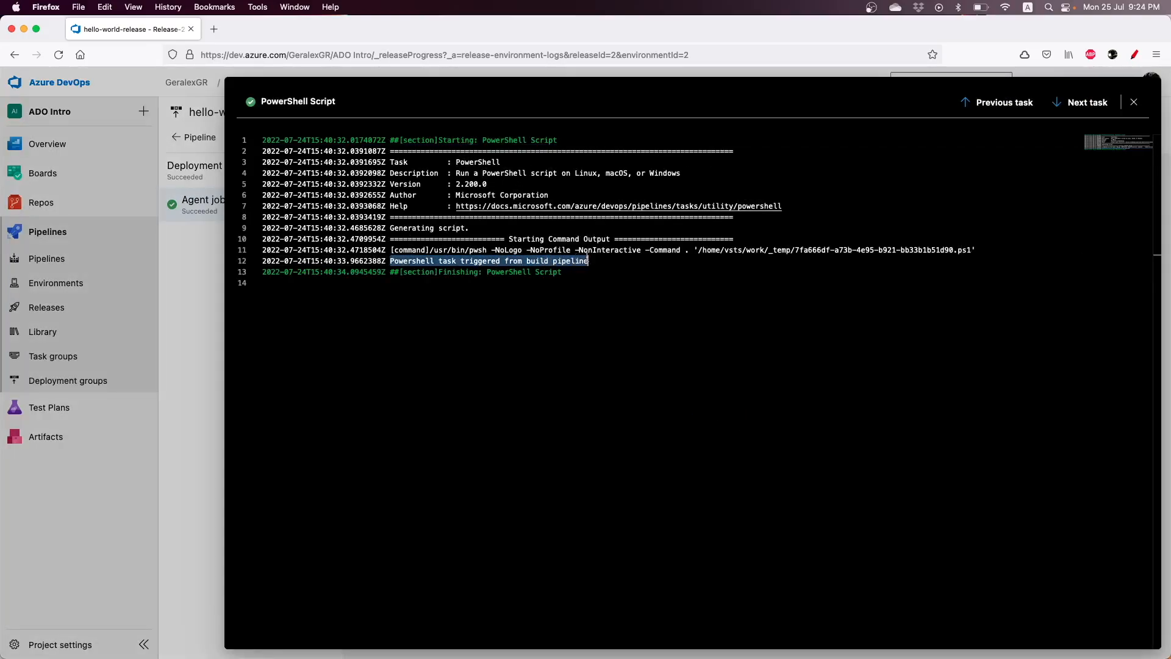